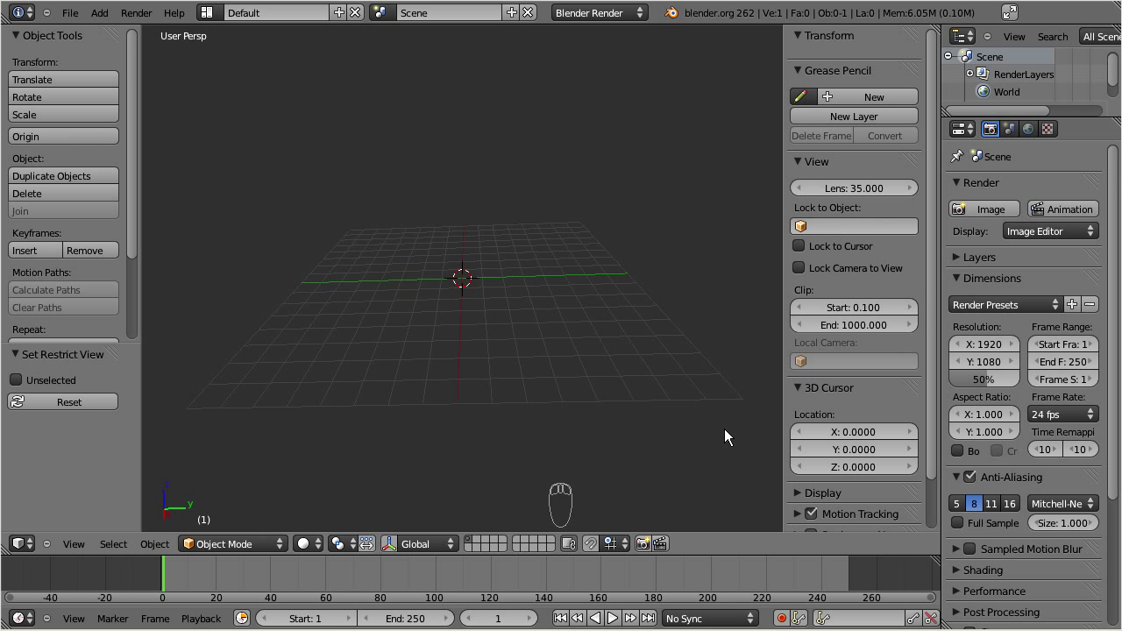
# Step: Zoom the 3D viewport in on the single vertex at the world origin
pyautogui.scroll(1, 724, 435)
pyautogui.scroll(3, 724, 430)
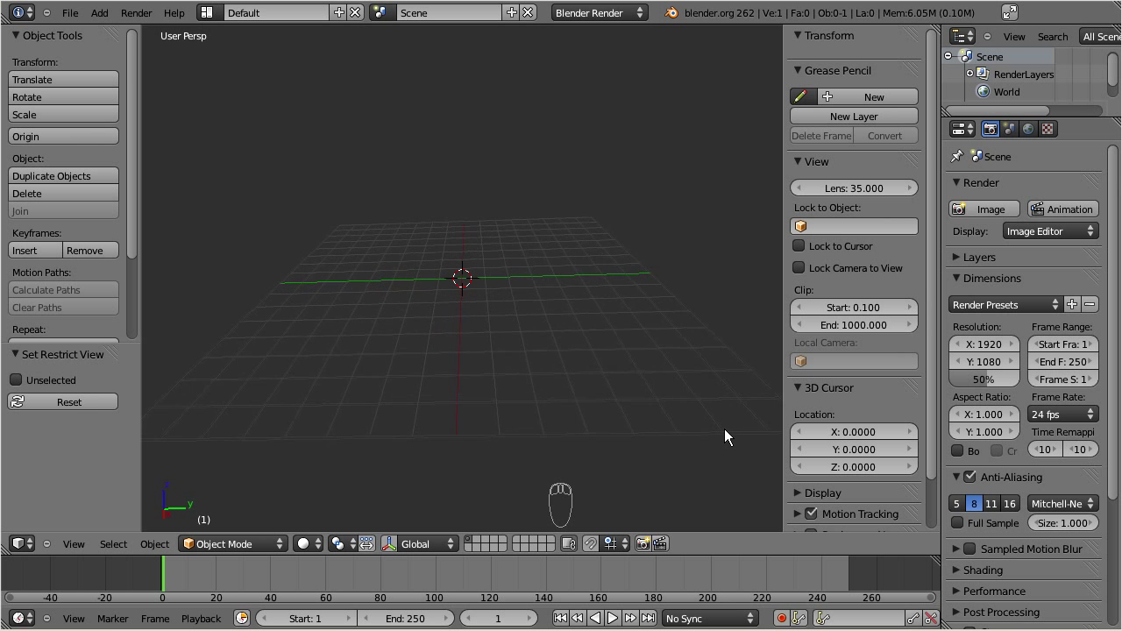
pyautogui.scroll(2, 724, 436)
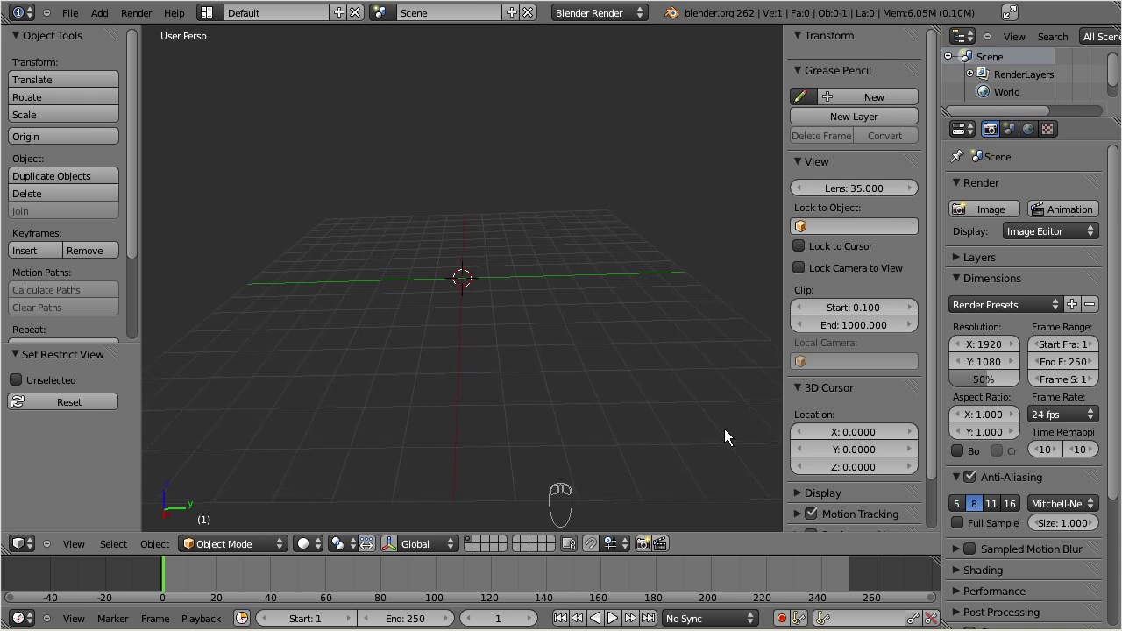
pyautogui.scroll(2, 724, 436)
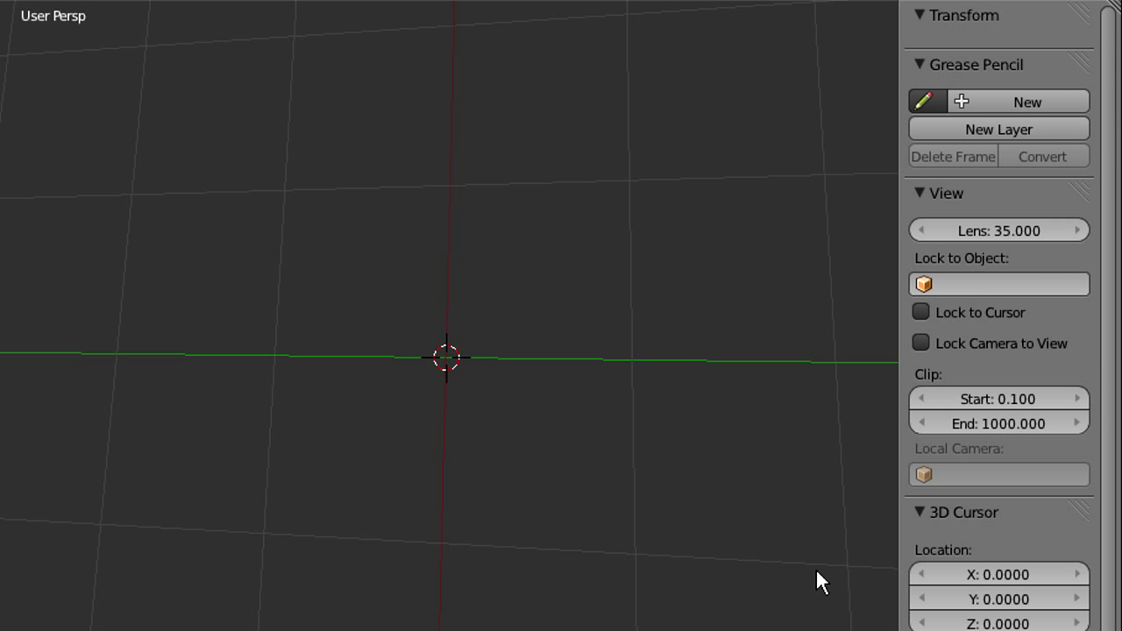
# Step: In Edit Mode, add a vertex below-left of the origin and join it to the origin vertex with an edge
pyautogui.press('Tab')
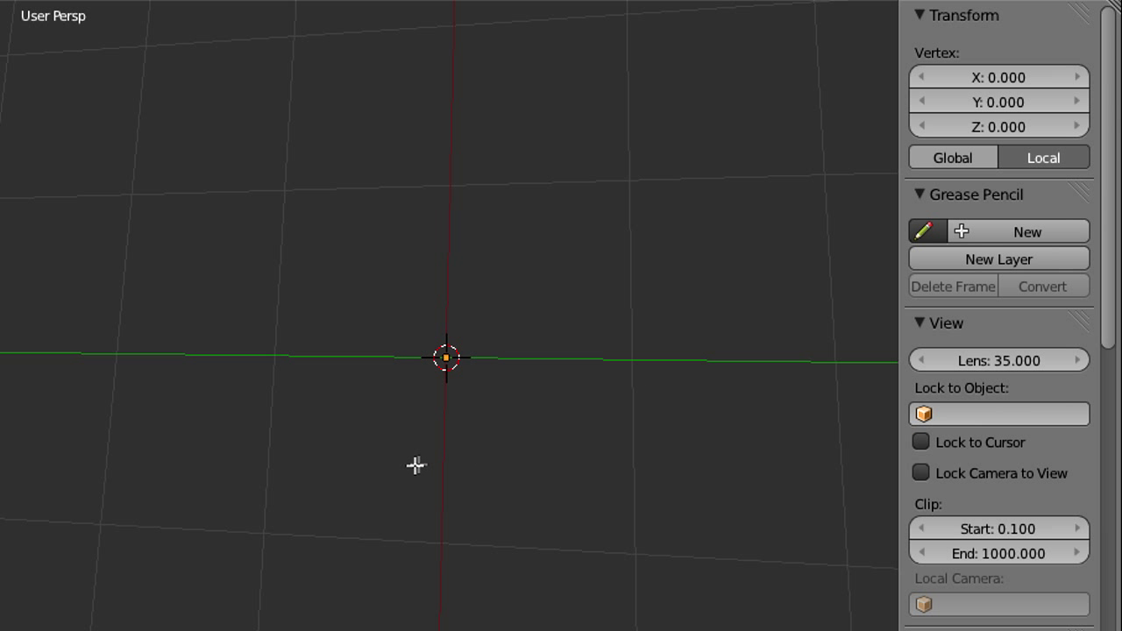
pyautogui.press('a')
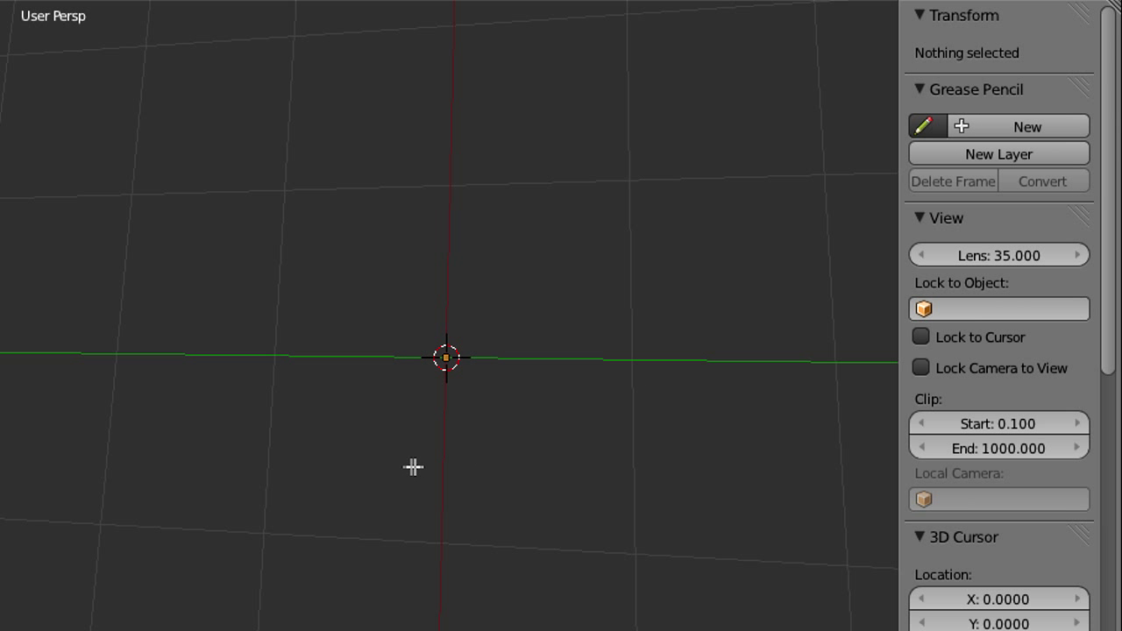
pyautogui.rightClick(369, 484)
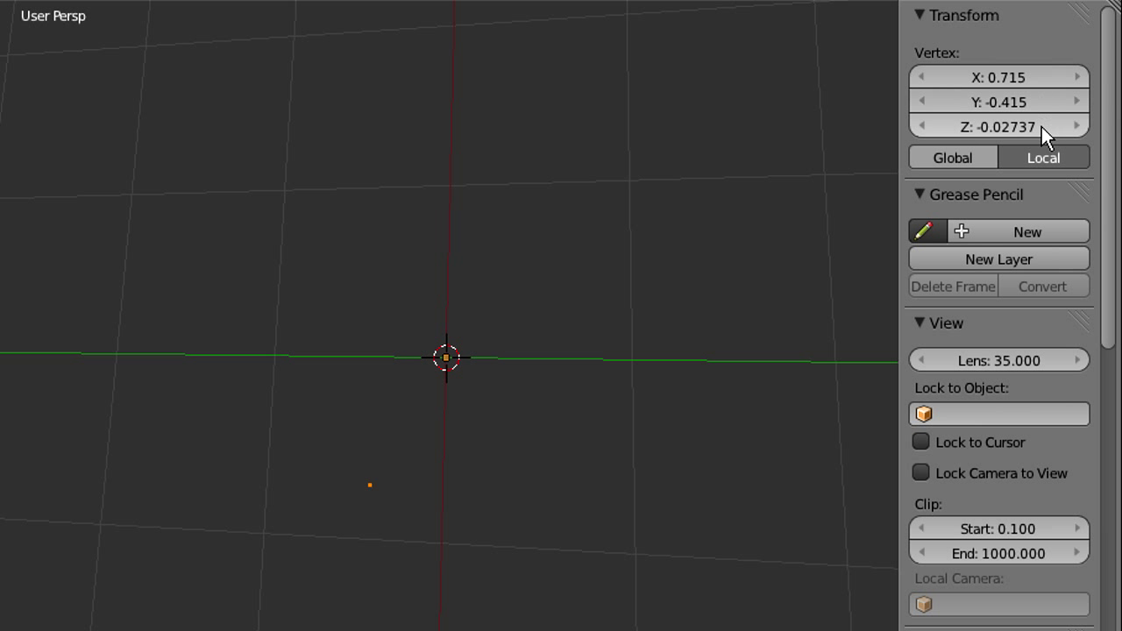
pyautogui.rightClick(368, 484)
pyautogui.keyDown('shift'); pyautogui.rightClick(447, 357); pyautogui.keyUp('shift')
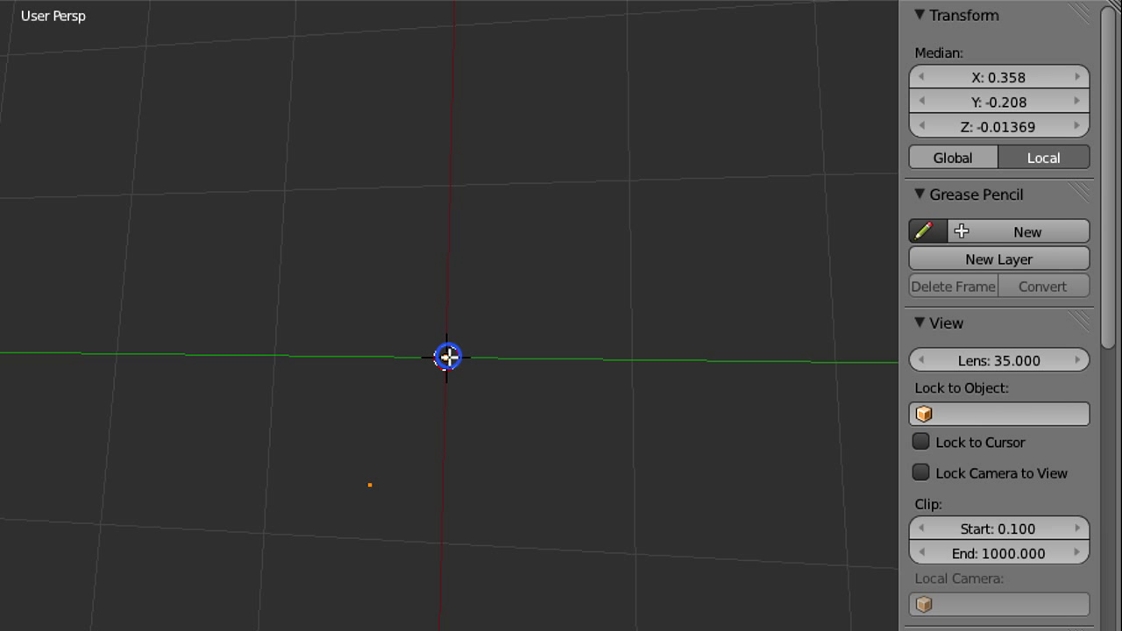
pyautogui.press('f')
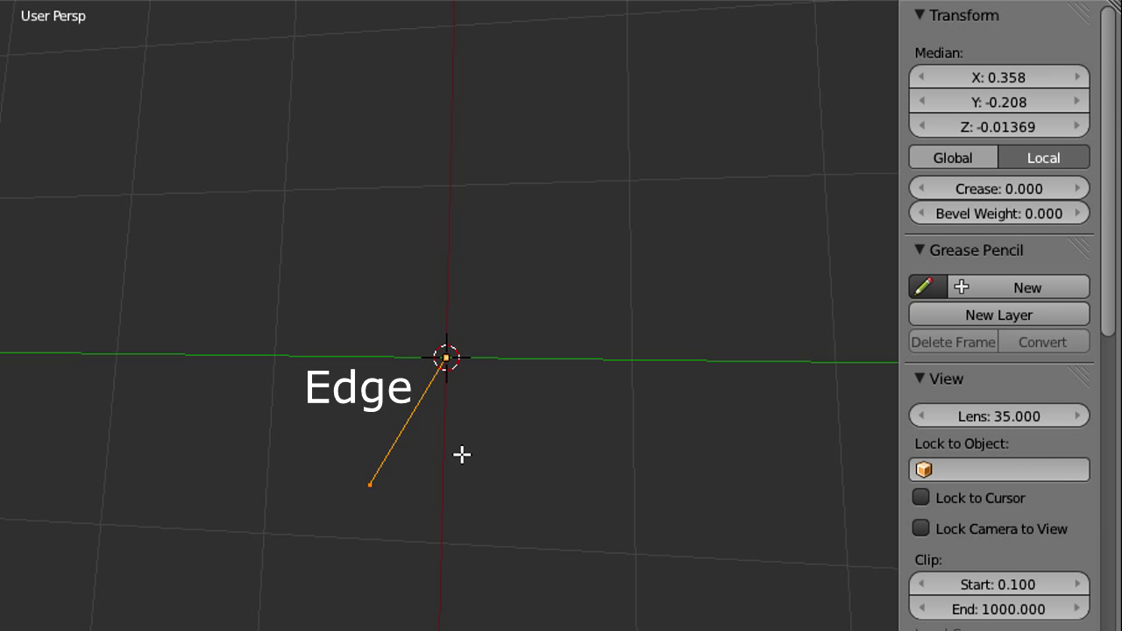
pyautogui.moveTo(462, 454); pyautogui.dragTo(544, 421, button='middle')
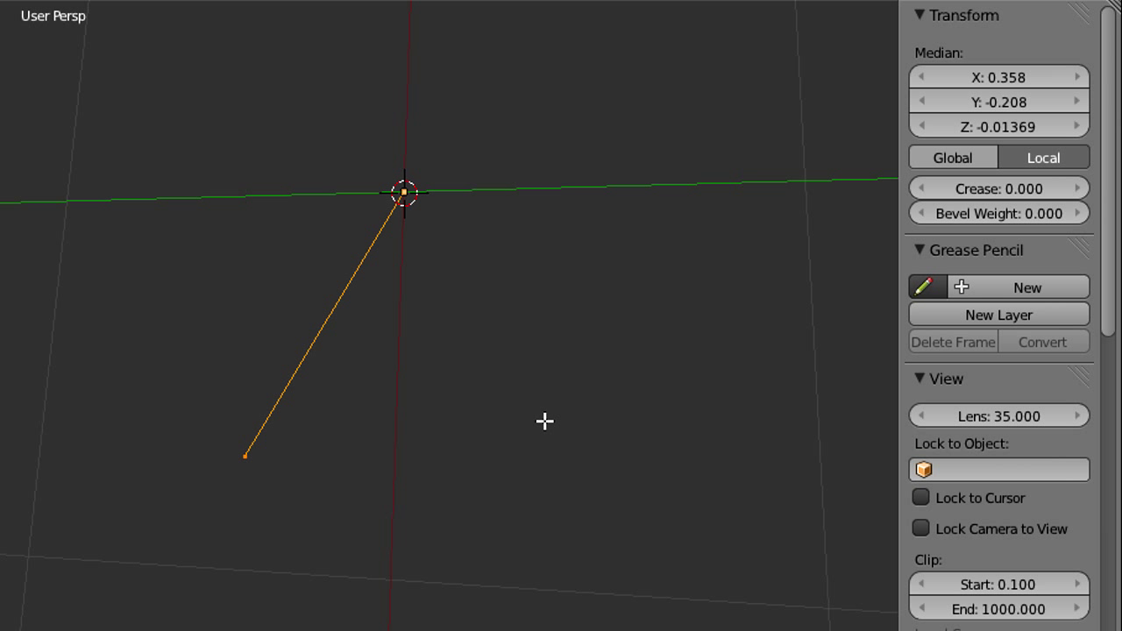
# Step: Add a third vertex to the right, edge it to both vertices, and select all three
pyautogui.press('a')
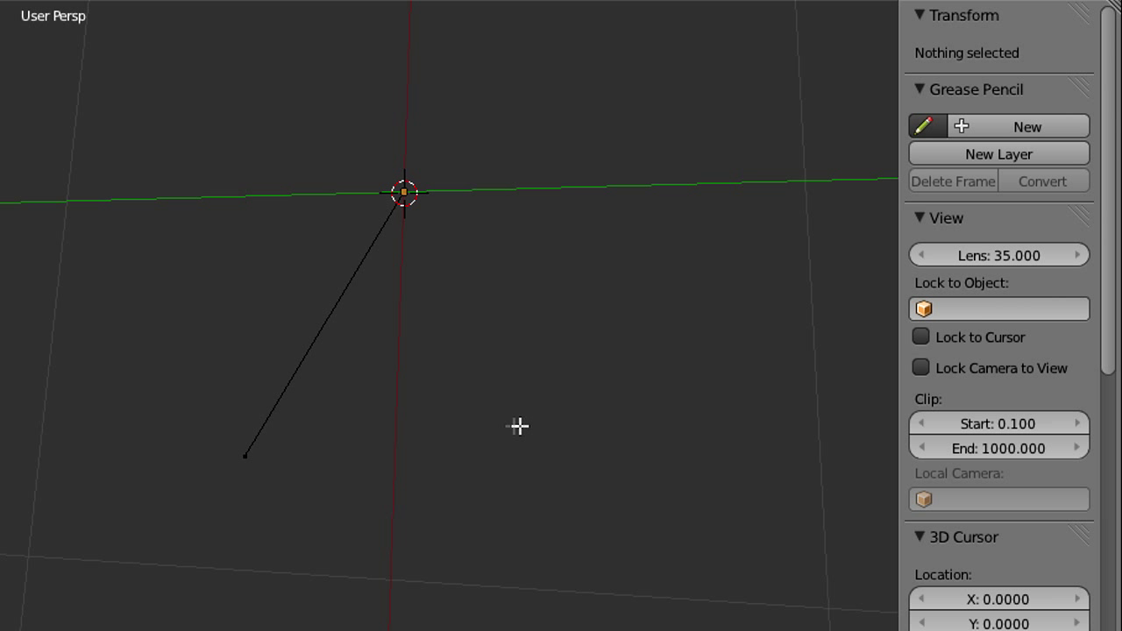
pyautogui.keyDown('ctrl'); pyautogui.click(504, 427); pyautogui.keyUp('ctrl')
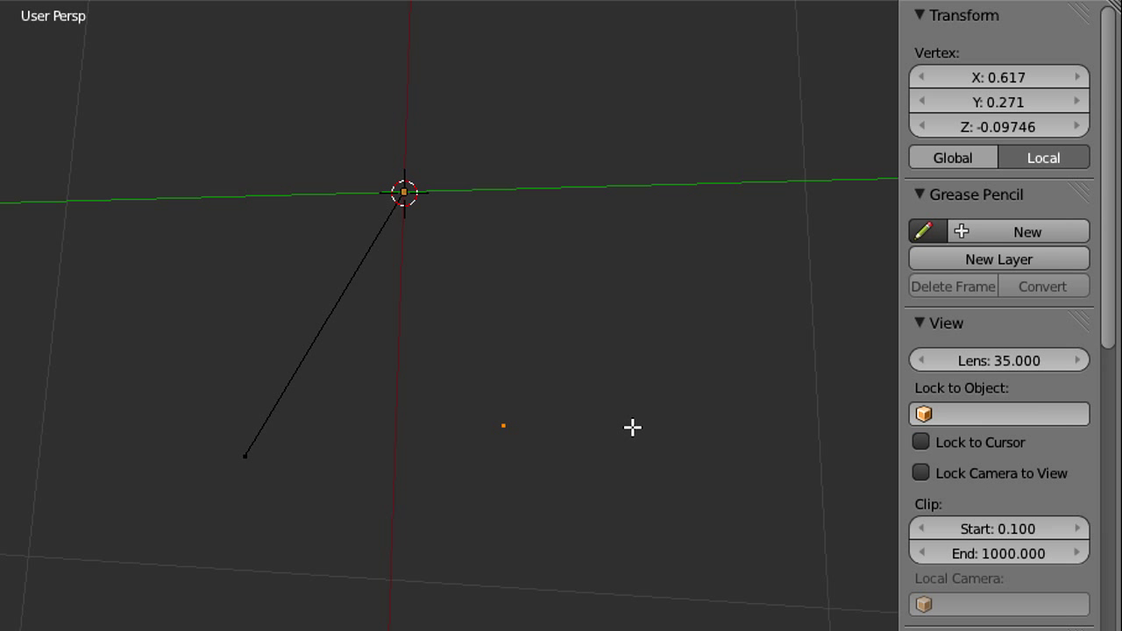
pyautogui.keyDown('shift'); pyautogui.rightClick(247, 456); pyautogui.keyUp('shift')
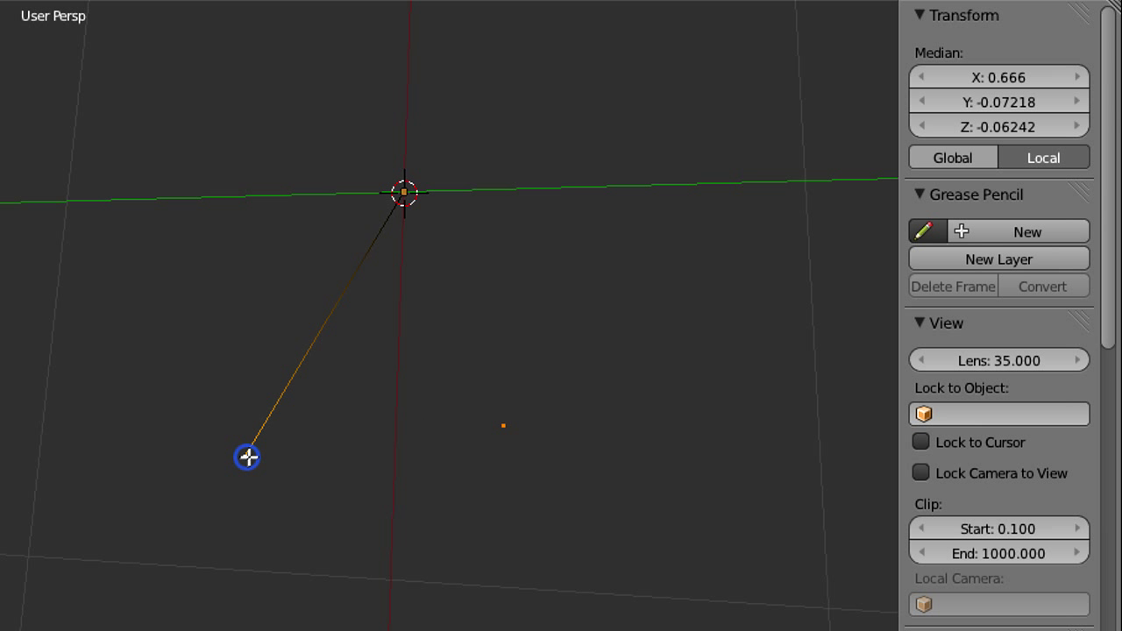
pyautogui.press('f')
pyautogui.rightClick(511, 427)
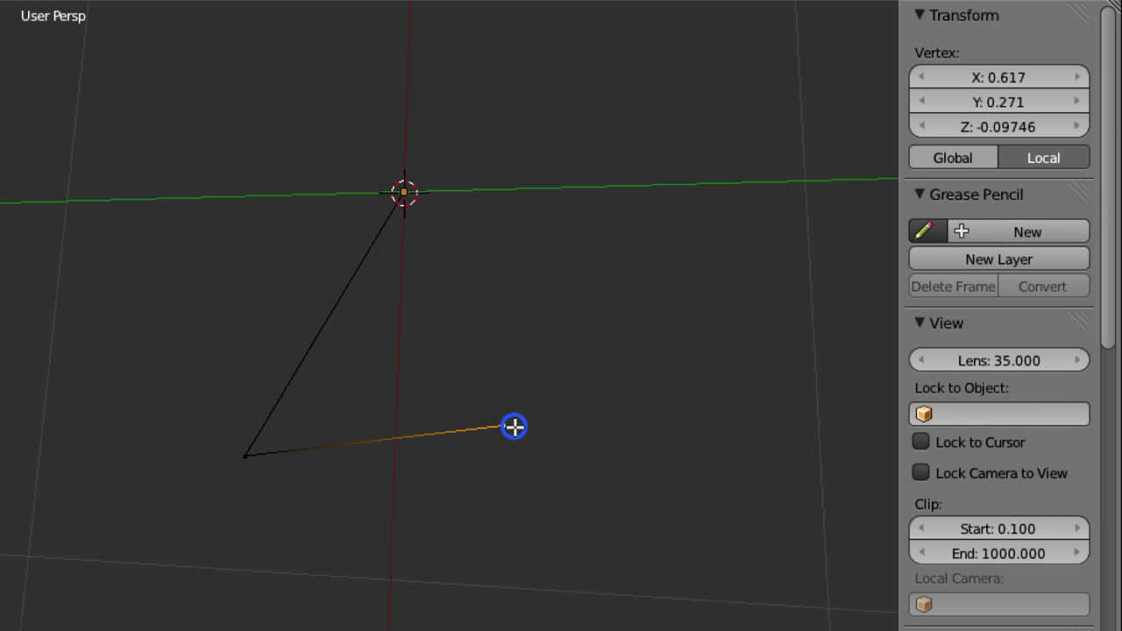
pyautogui.keyDown('shift'); pyautogui.rightClick(406, 190); pyautogui.keyUp('shift')
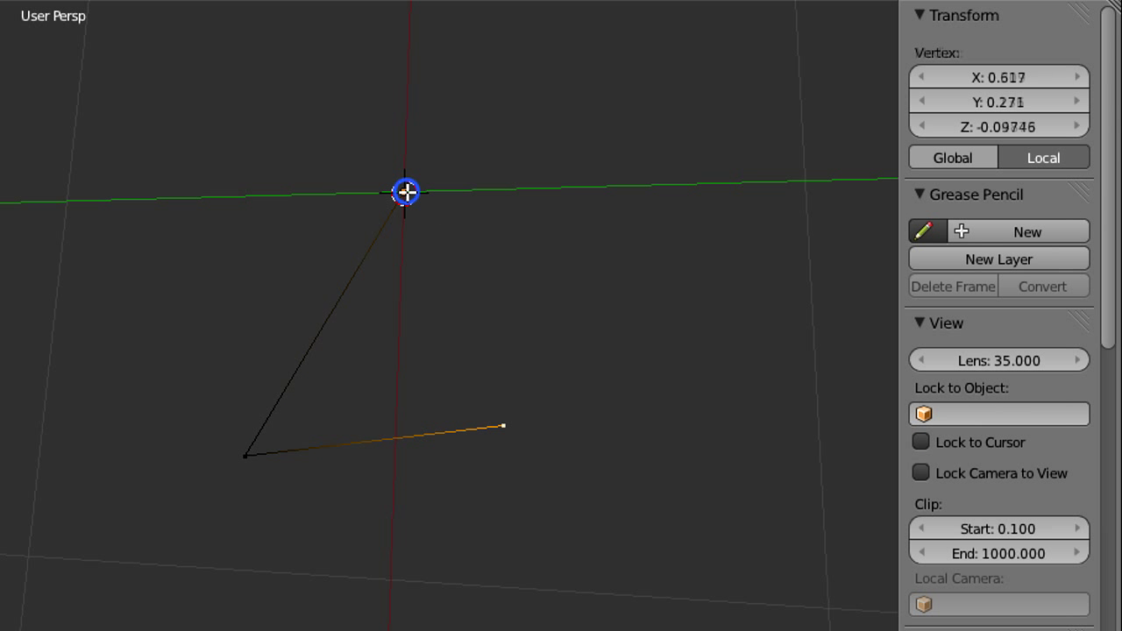
pyautogui.press('f')
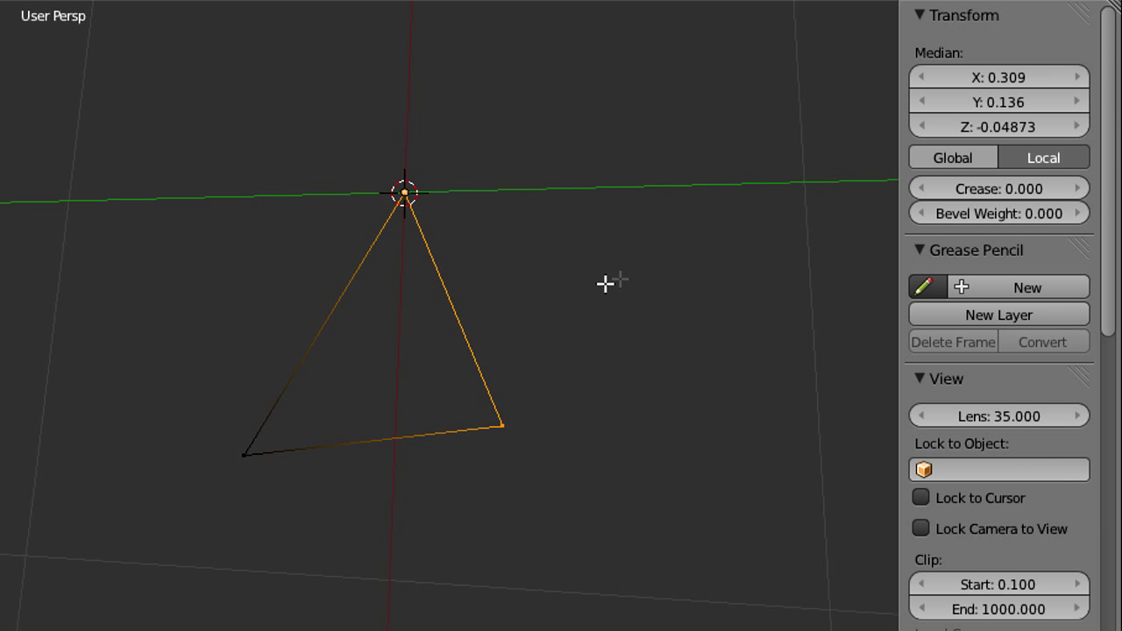
pyautogui.keyDown('shift'); pyautogui.rightClick(248, 455); pyautogui.keyUp('shift')
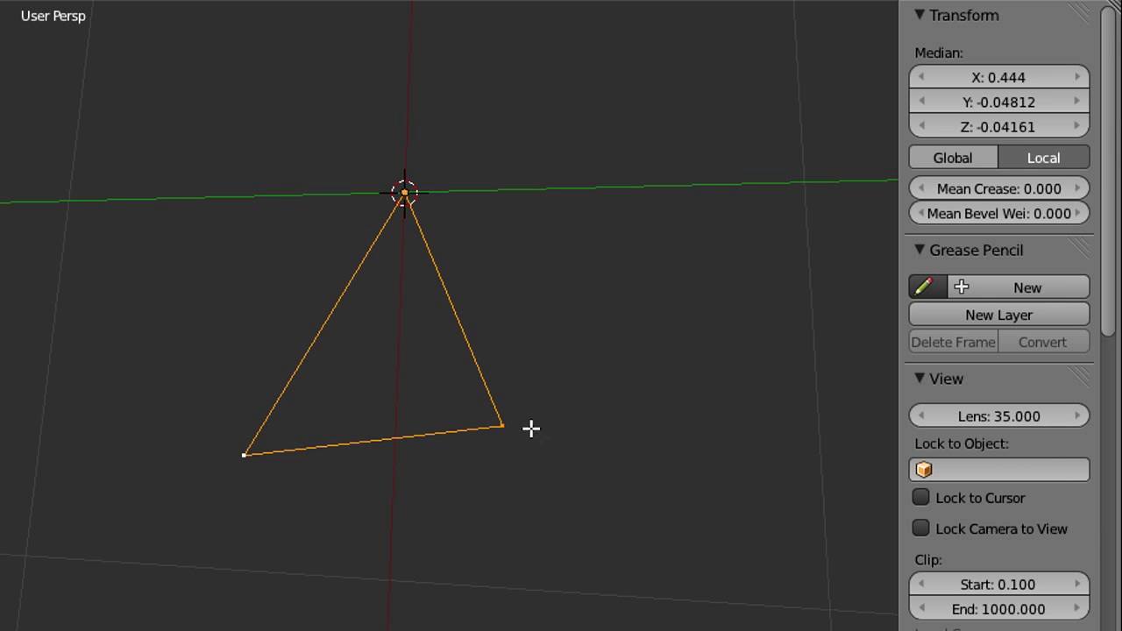
# Step: Fill the three selected vertices with a face and view the solid triangle in perspective
pyautogui.moveTo(529, 424); pyautogui.dragTo(544, 349, button='middle')
pyautogui.press('f')
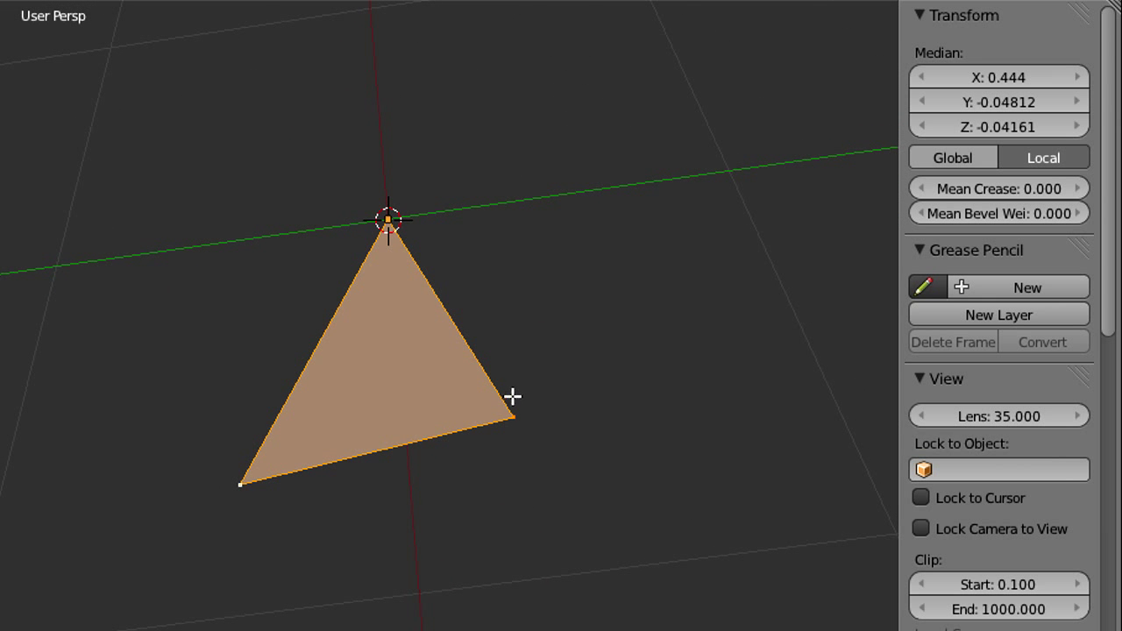
pyautogui.scroll(-4, 511, 399)
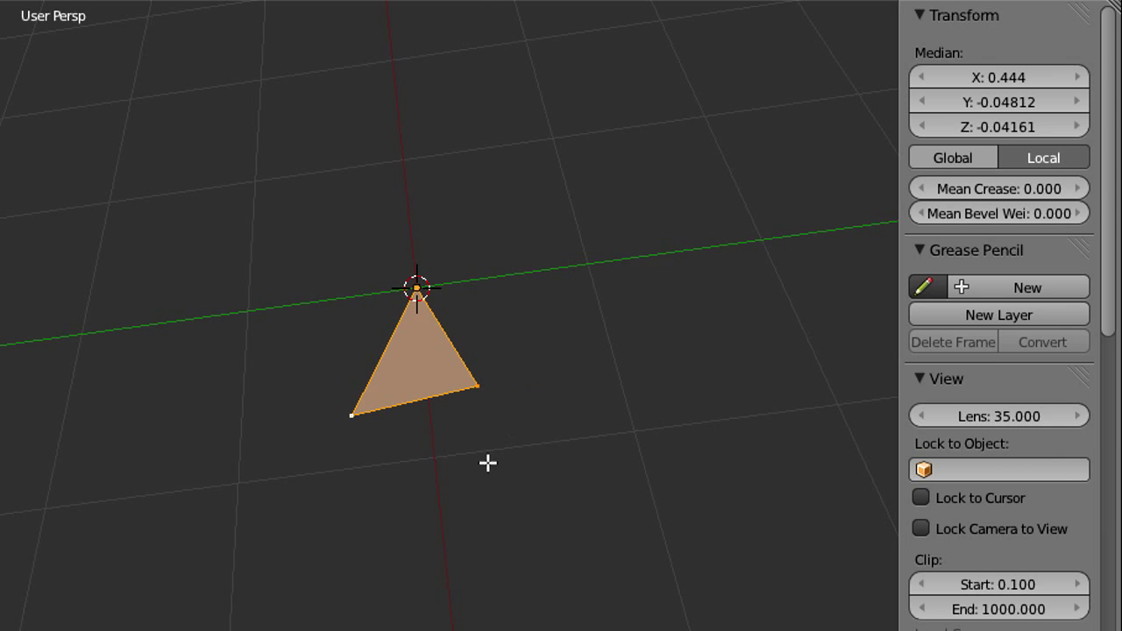
pyautogui.moveTo(514, 454); pyautogui.dragTo(452, 452, button='middle')
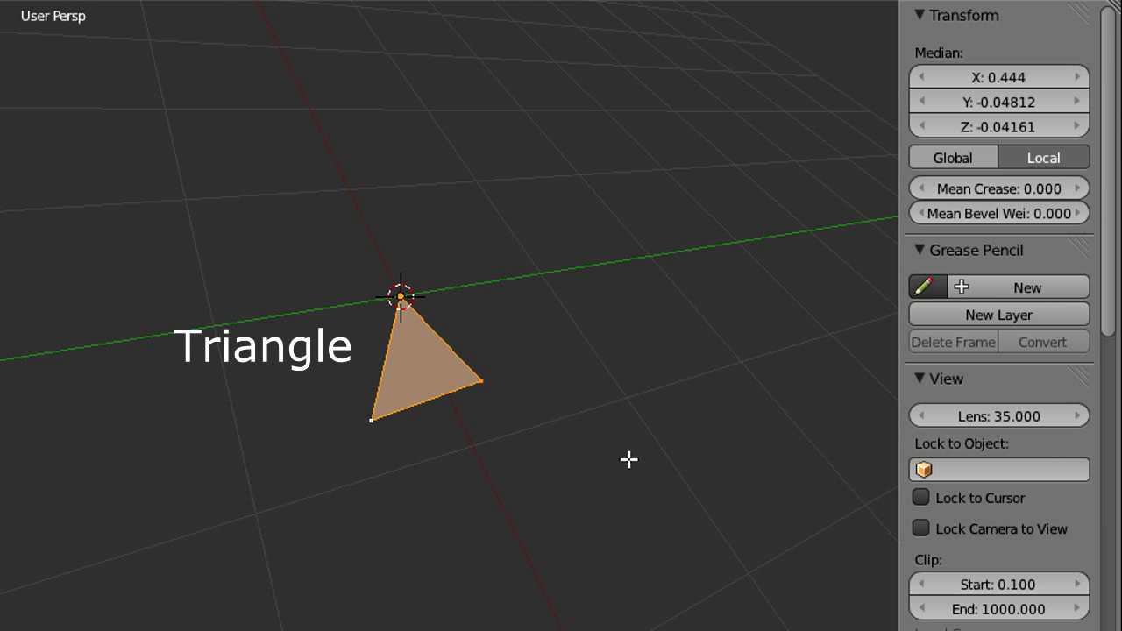
# Step: Add a fourth vertex left of the triangle and edge it to the lower-left corner
pyautogui.press('a')
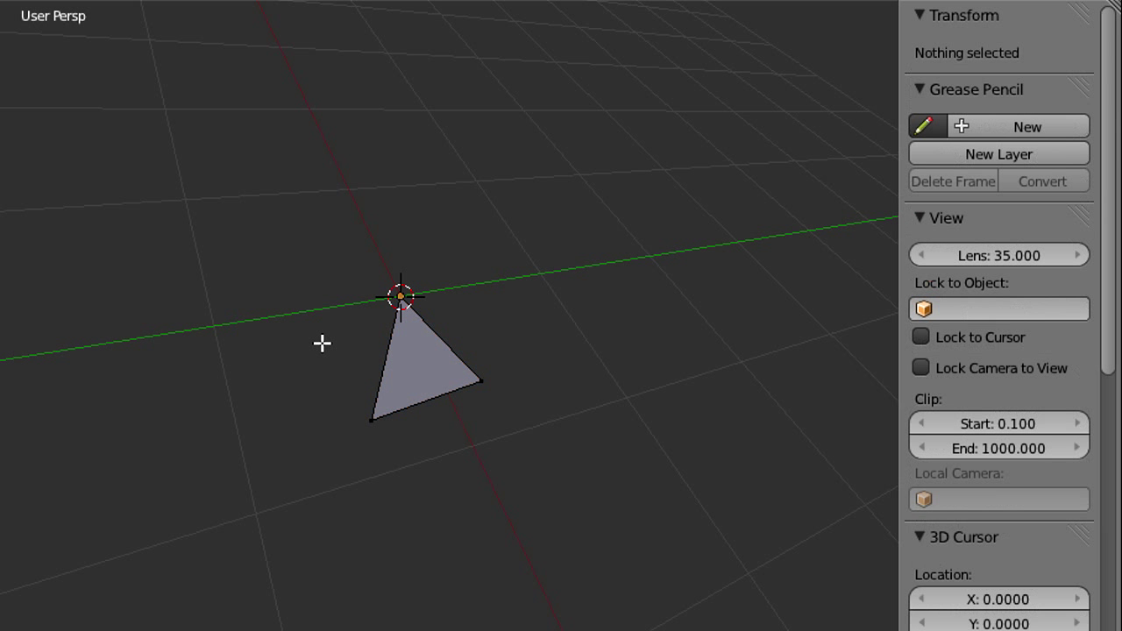
pyautogui.rightClick(311, 334)
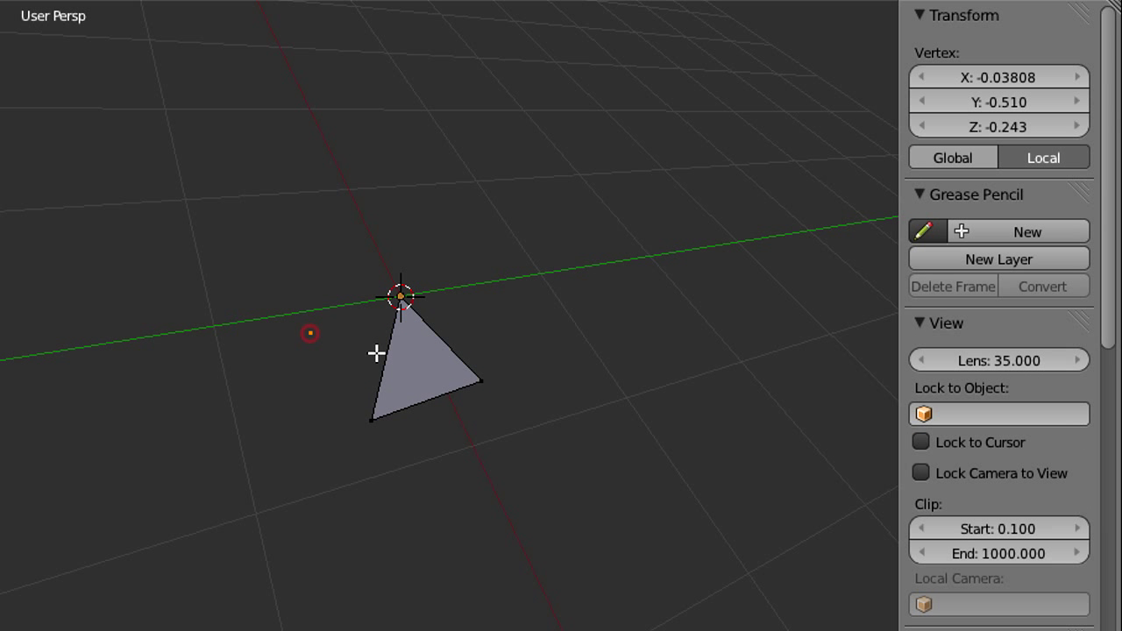
pyautogui.rightClick(323, 331)
pyautogui.keyDown('shift'); pyautogui.rightClick(381, 412); pyautogui.keyUp('shift')
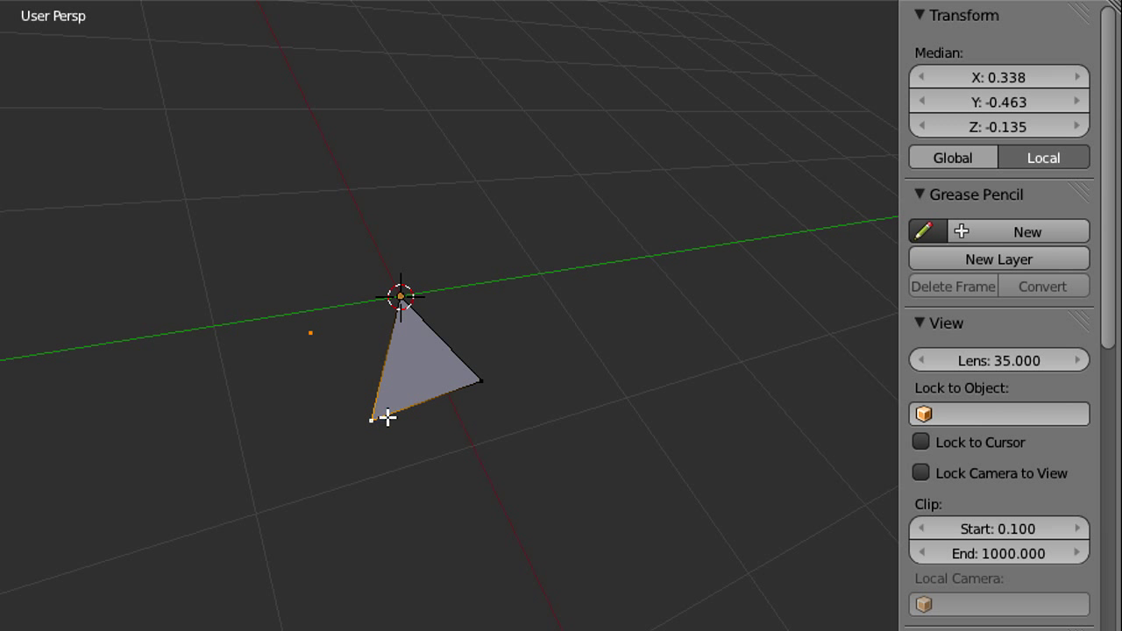
pyautogui.press('f')
# Step: Edge the new vertex to the top vertex, fill a second triangle face, and add the right vertex
pyautogui.rightClick(312, 334)
pyautogui.keyDown('shift'); pyautogui.rightClick(401, 297); pyautogui.keyUp('shift')
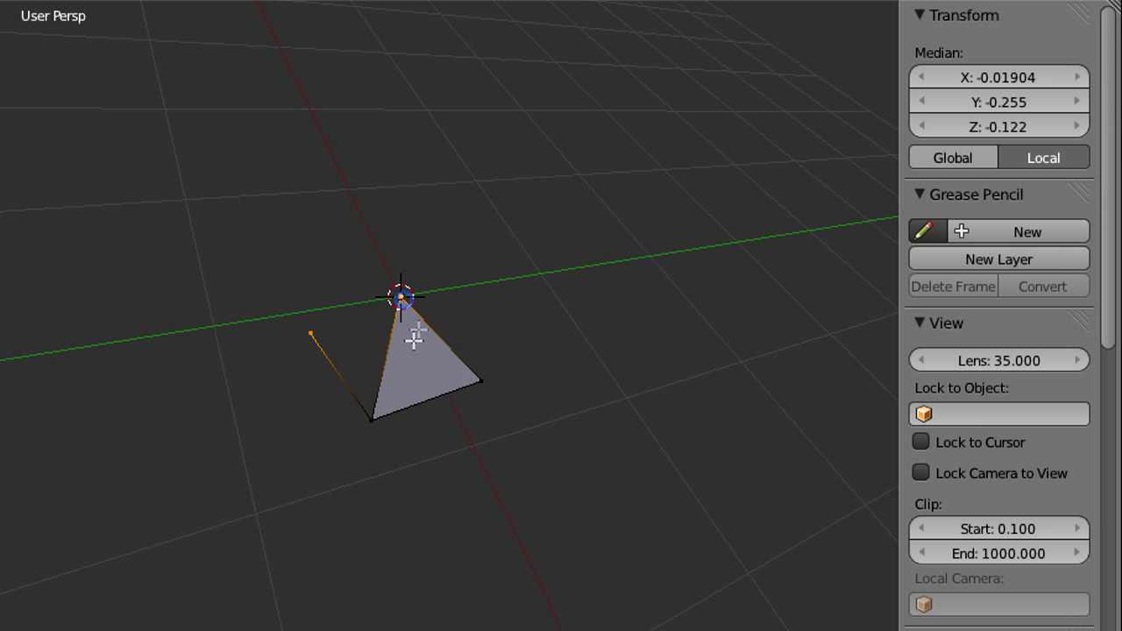
pyautogui.press('f')
pyautogui.keyDown('shift'); pyautogui.rightClick(378, 410); pyautogui.keyUp('shift')
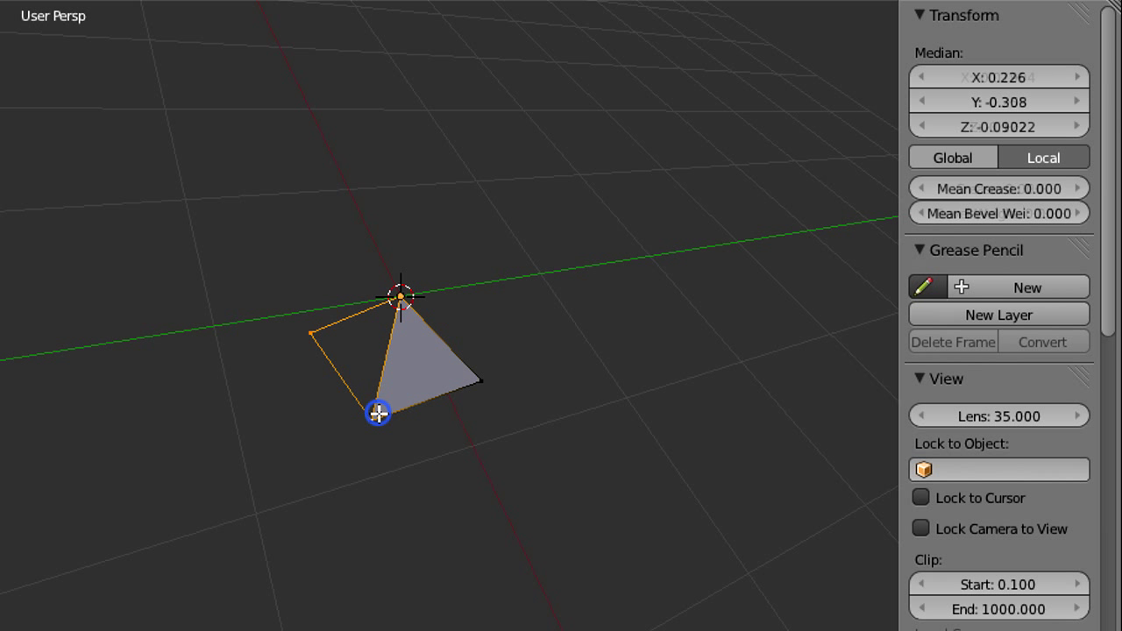
pyautogui.press('f')
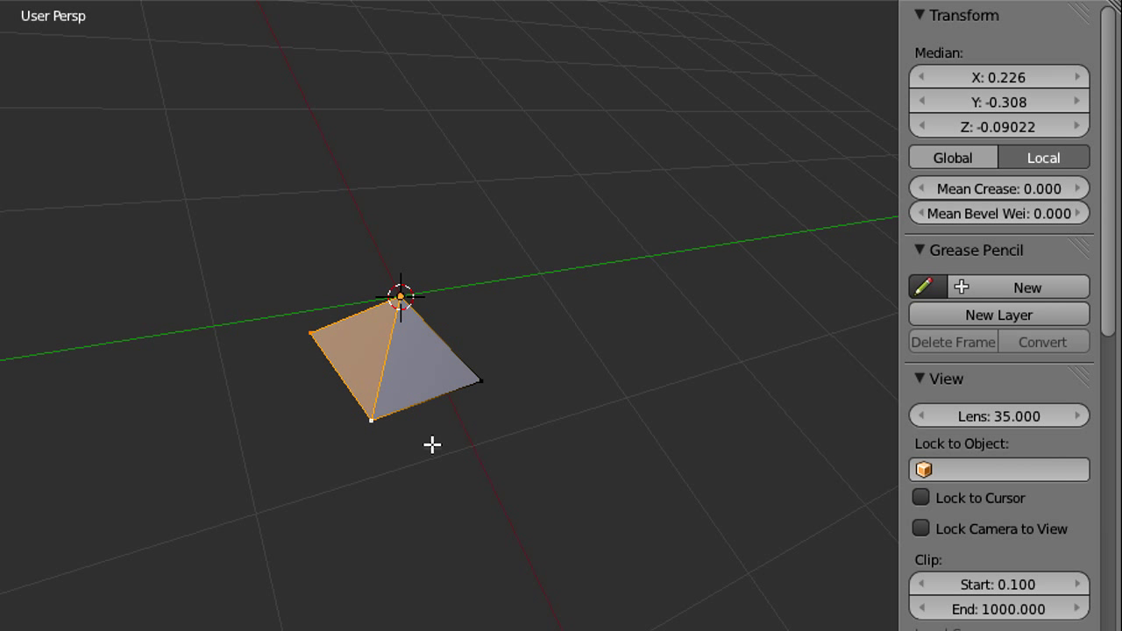
pyautogui.keyDown('shift'); pyautogui.rightClick(481, 386); pyautogui.keyUp('shift')
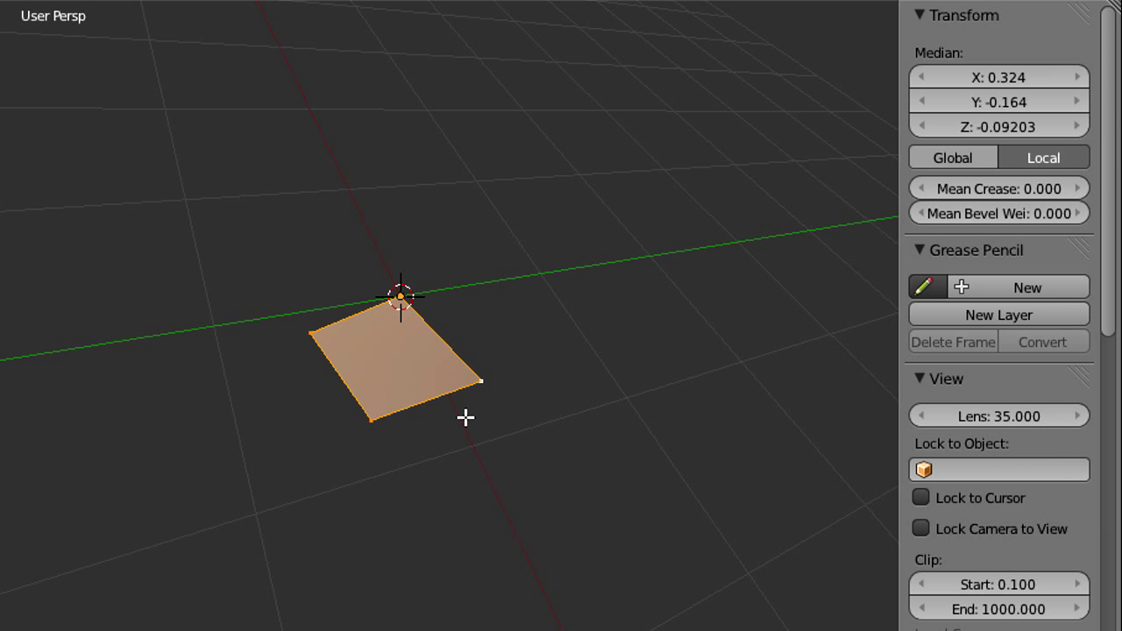
pyautogui.scroll(4, 439, 408)
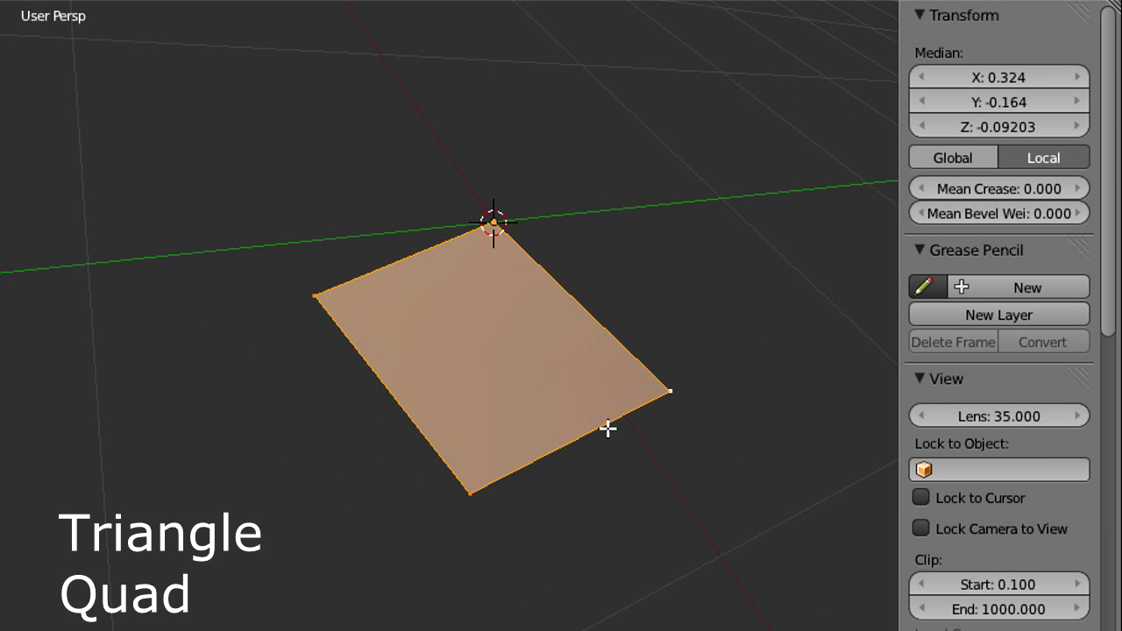
pyautogui.moveTo(603, 428); pyautogui.dragTo(462, 598, button='middle')
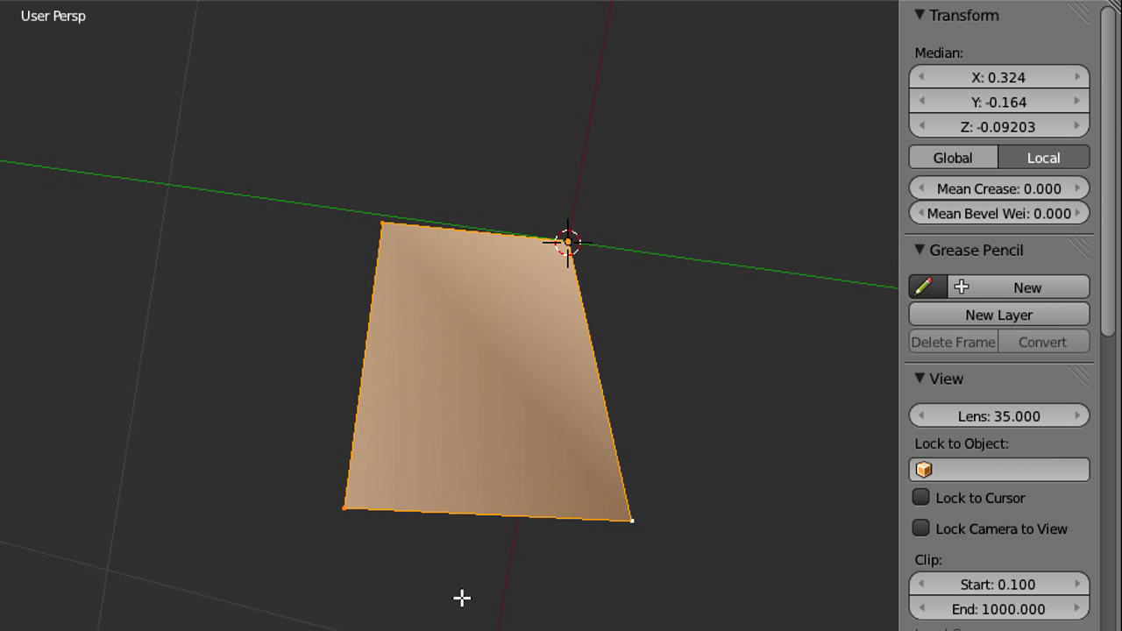
pyautogui.rightClick(377, 213)
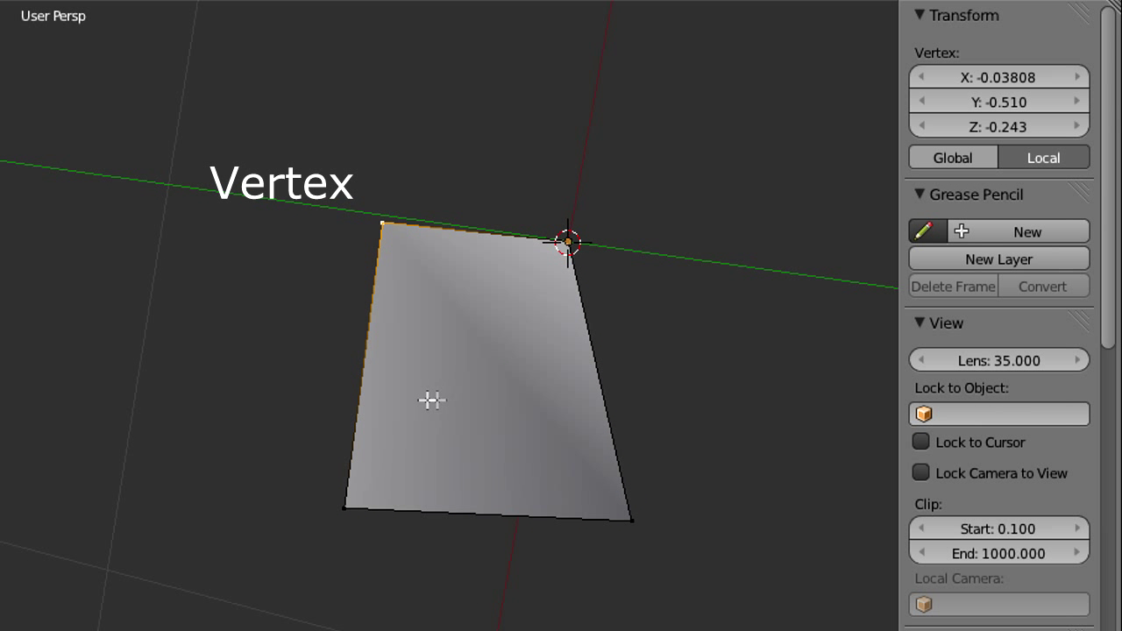
pyautogui.keyDown('shift'); pyautogui.rightClick(348, 506); pyautogui.keyUp('shift')
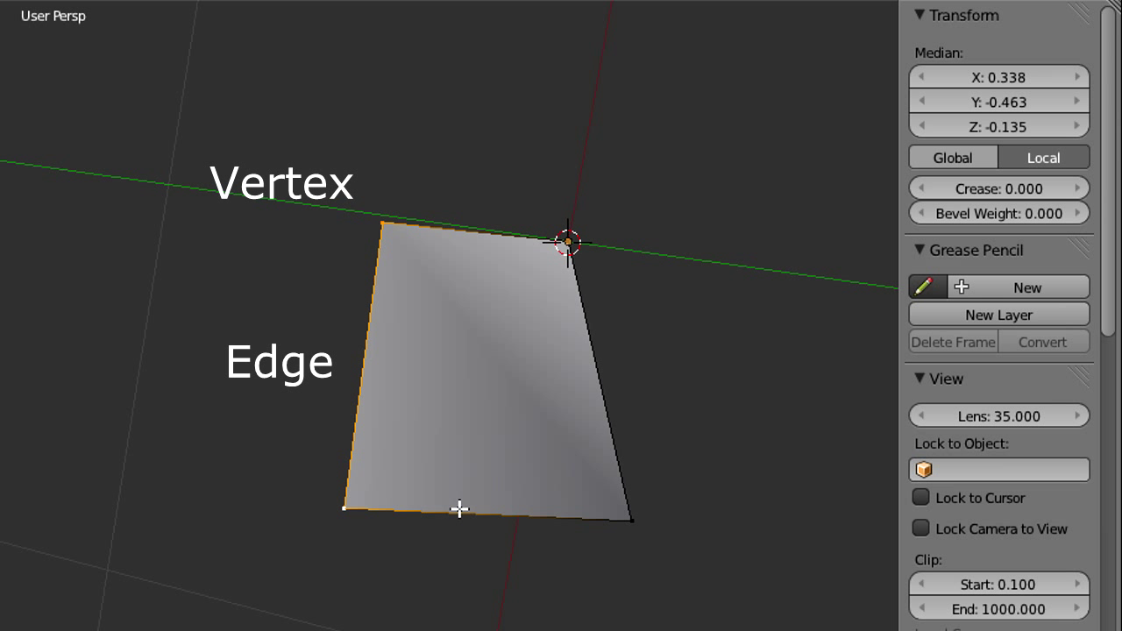
pyautogui.keyDown('shift'); pyautogui.rightClick(574, 248); pyautogui.keyUp('shift')
pyautogui.keyDown('shift'); pyautogui.rightClick(632, 520); pyautogui.keyUp('shift')
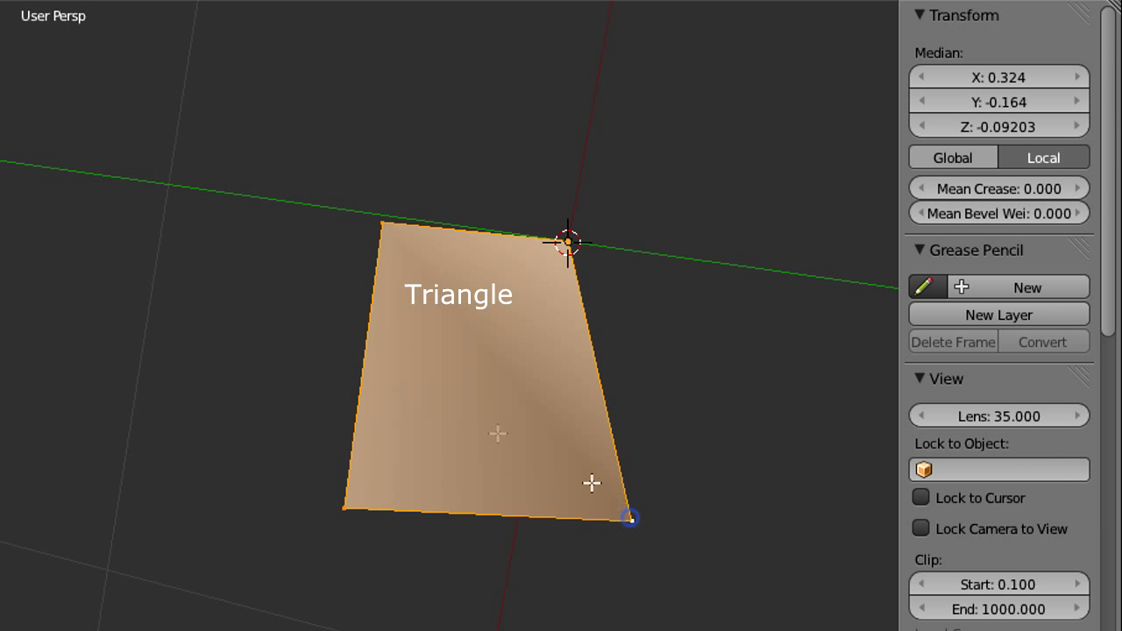
pyautogui.hotkey('ctrl', 't')
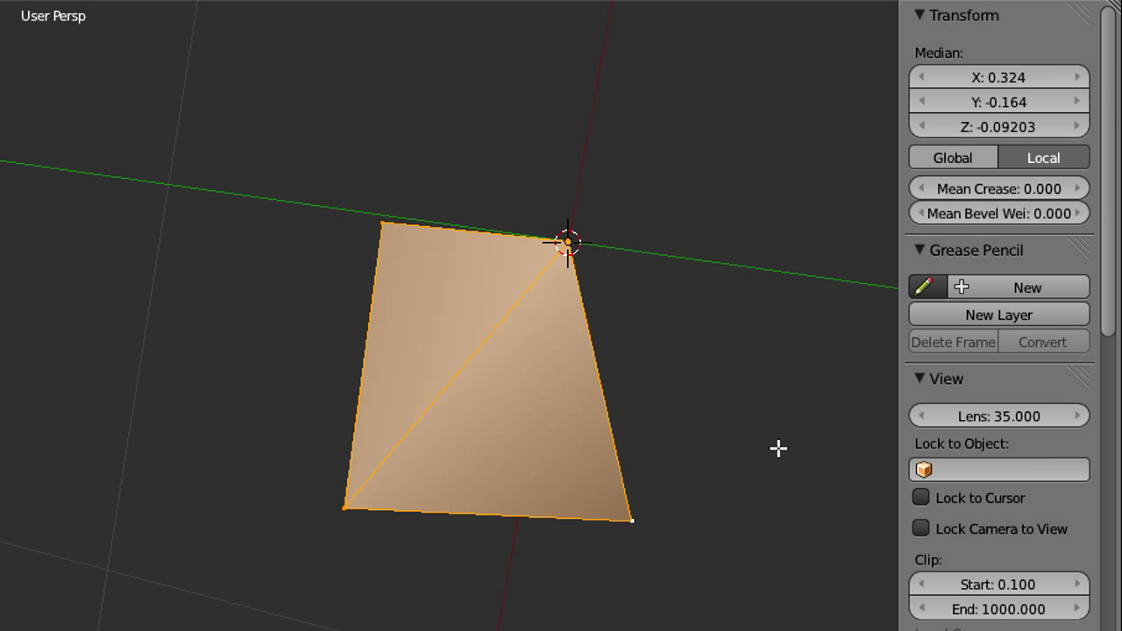
pyautogui.hotkey('alt', 'j')
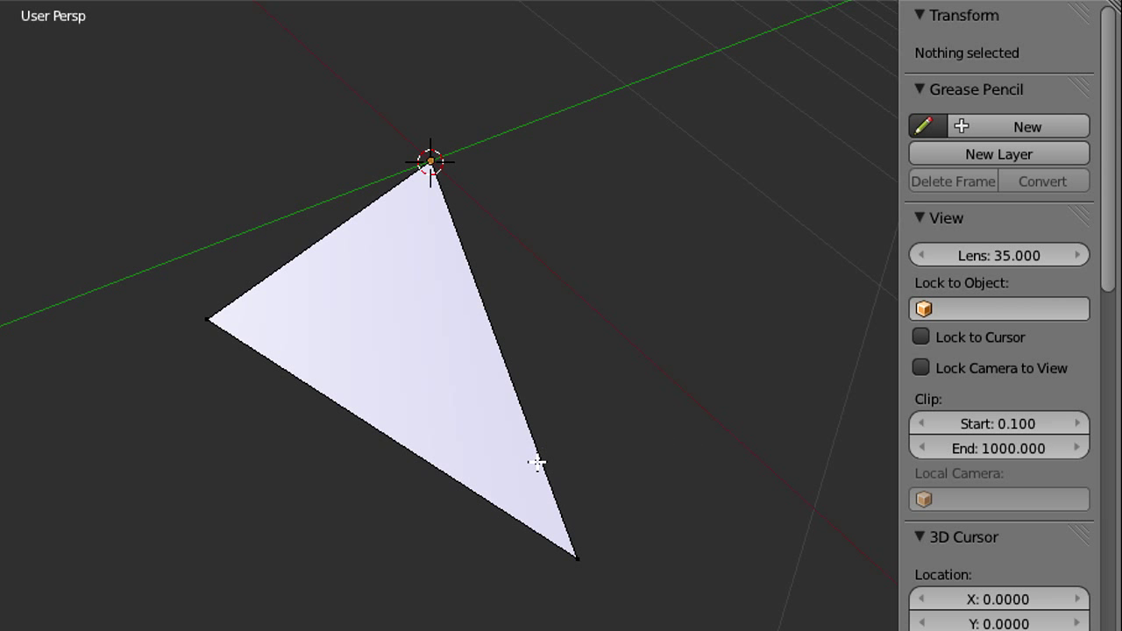
# Step: Orbit around the lone triangle to its back, where the one-sided face disappears
pyautogui.moveTo(537, 461); pyautogui.dragTo(607, 283, button='middle')
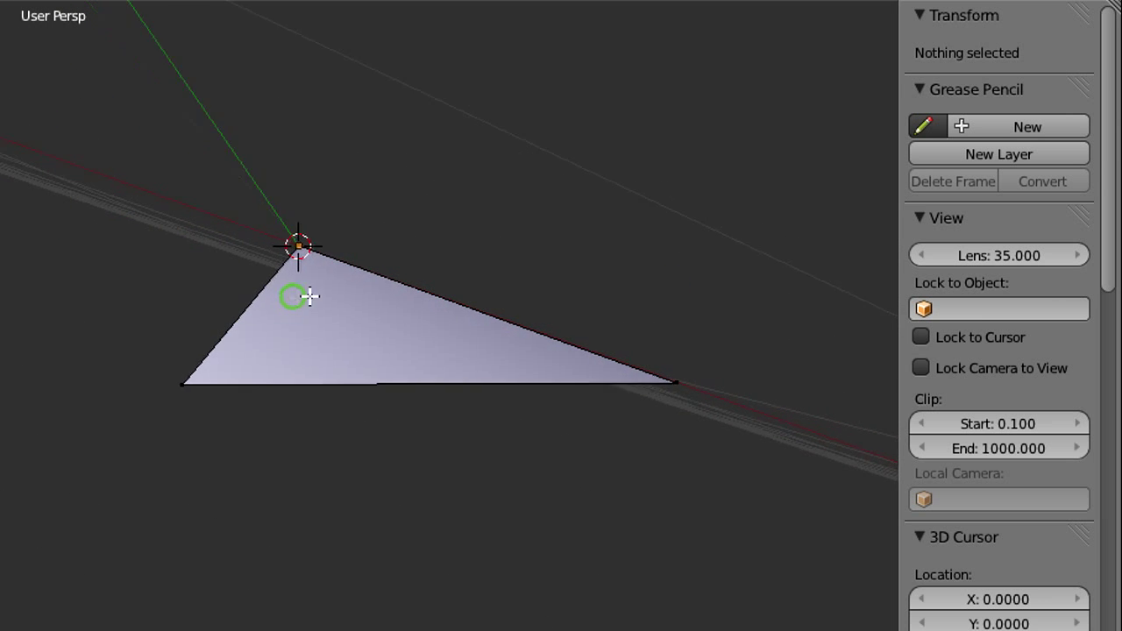
pyautogui.moveTo(309, 296); pyautogui.dragTo(644, 128, button='middle')
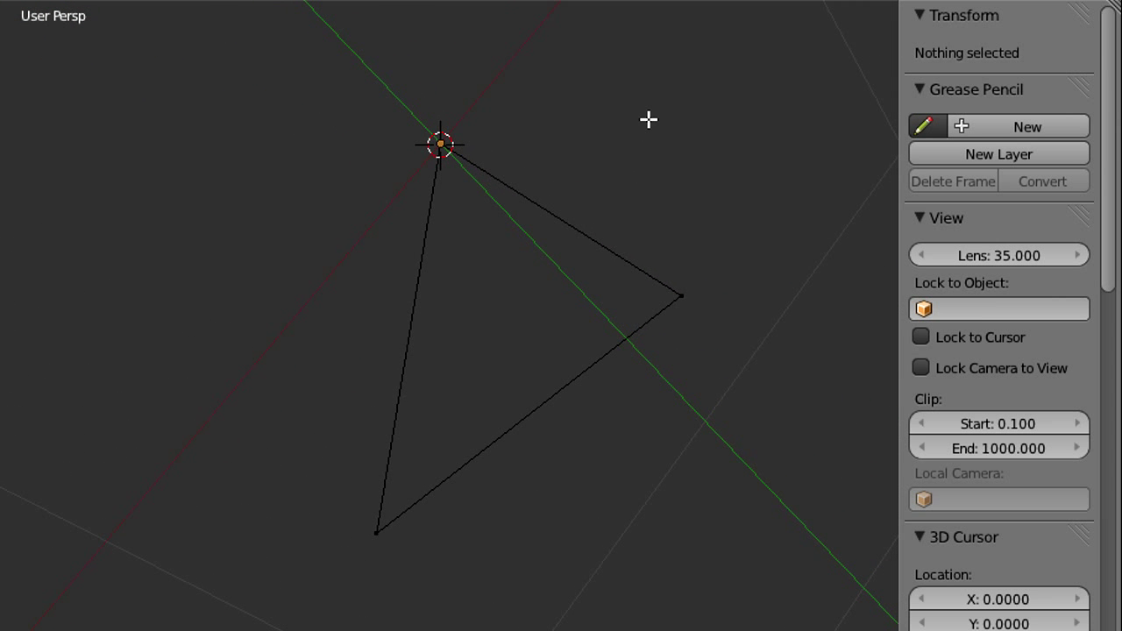
pyautogui.moveTo(647, 121); pyautogui.dragTo(617, 150, button='middle')
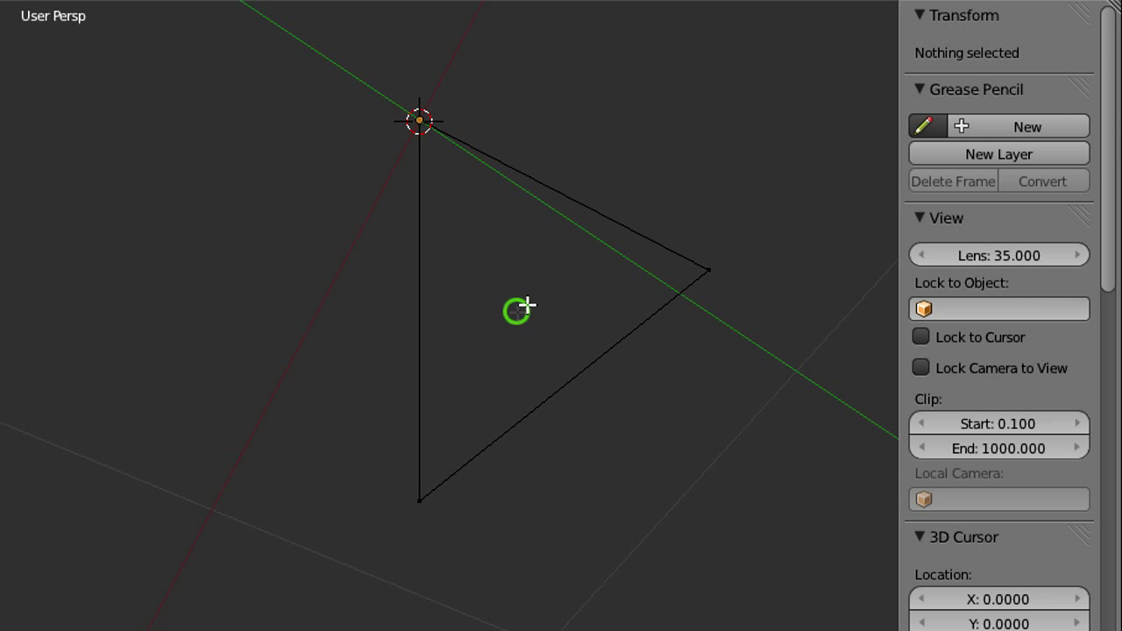
# Step: Orbit around the triangle and then the quad face to reveal how the quad bends
pyautogui.moveTo(527, 304); pyautogui.dragTo(505, 331, button='middle')
pyautogui.moveTo(423, 275); pyautogui.dragTo(626, 281, button='middle')
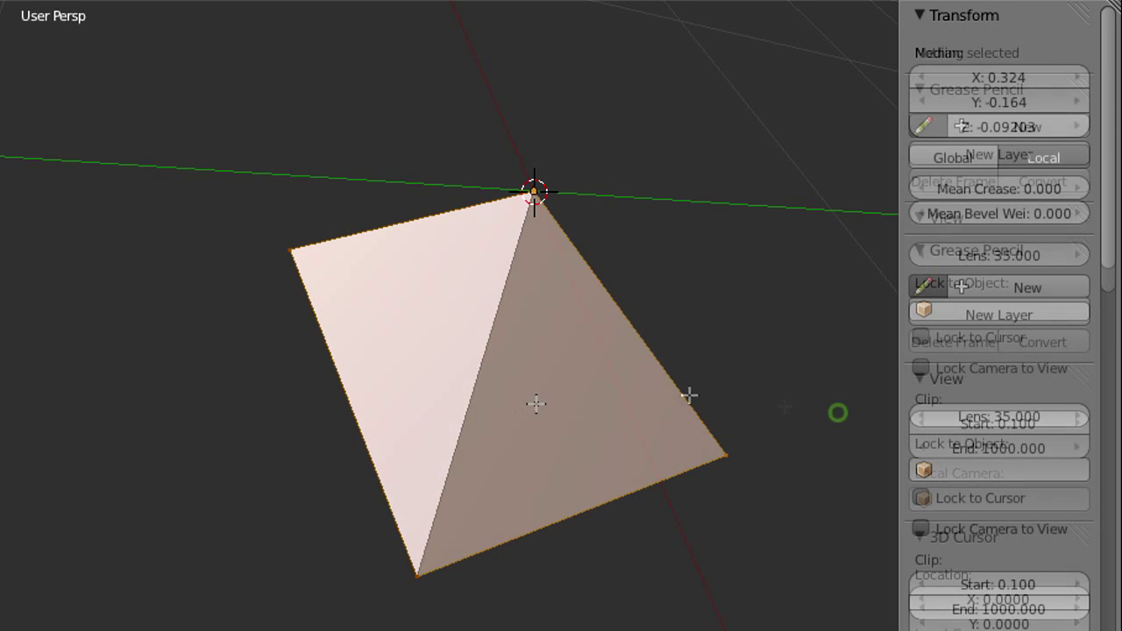
pyautogui.moveTo(502, 460); pyautogui.dragTo(448, 427, button='middle')
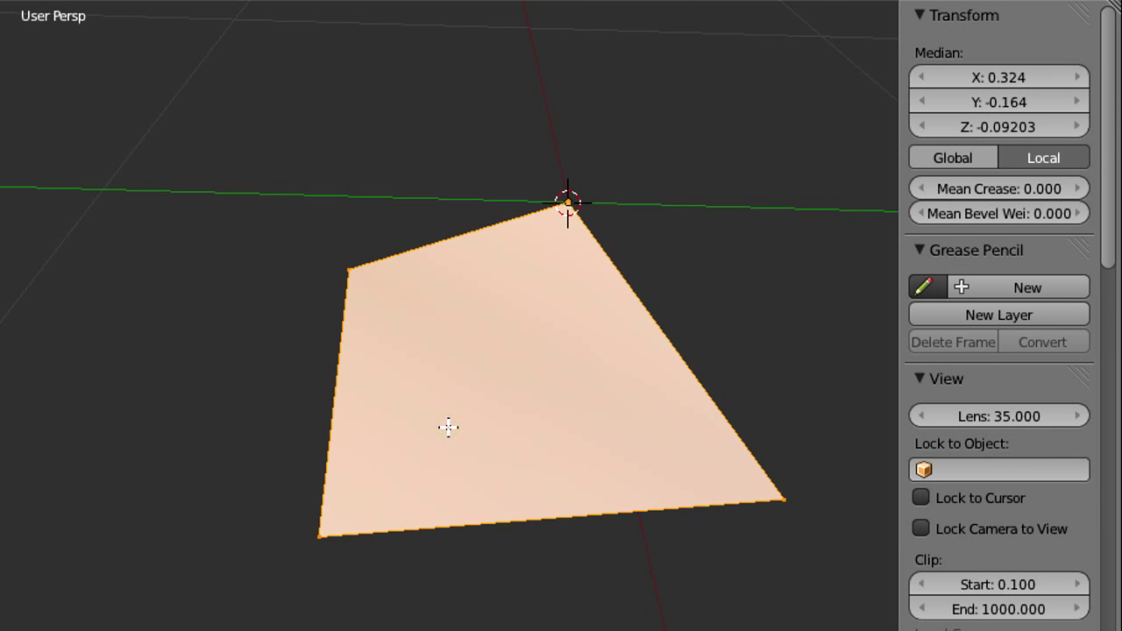
pyautogui.moveTo(627, 340); pyautogui.dragTo(570, 339, button='middle')
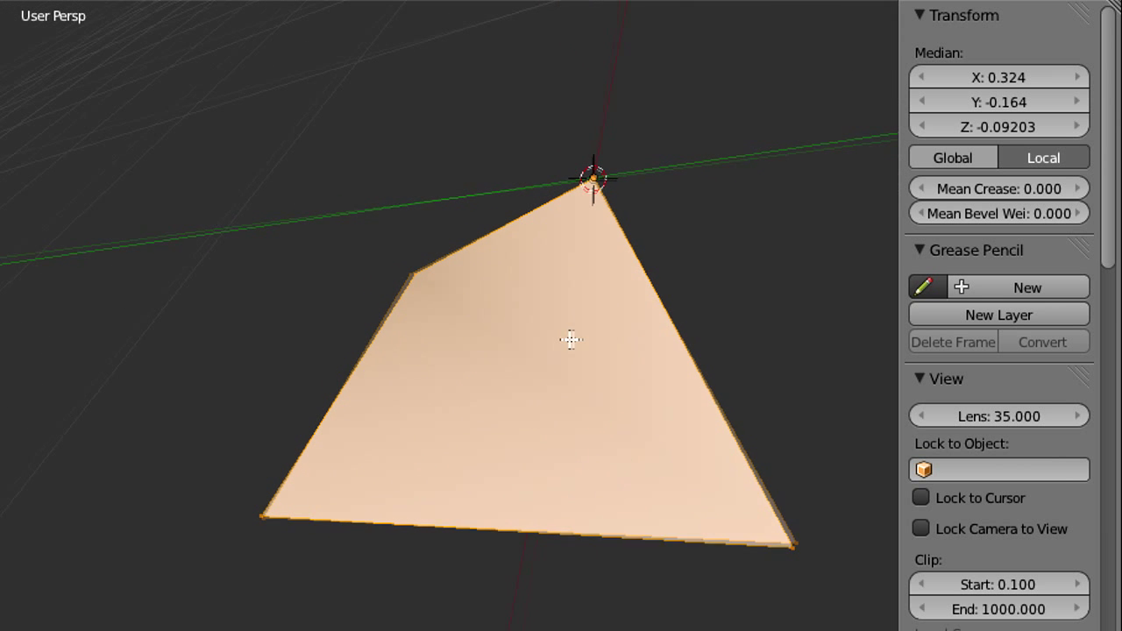
pyautogui.moveTo(611, 427); pyautogui.dragTo(566, 445, button='middle')
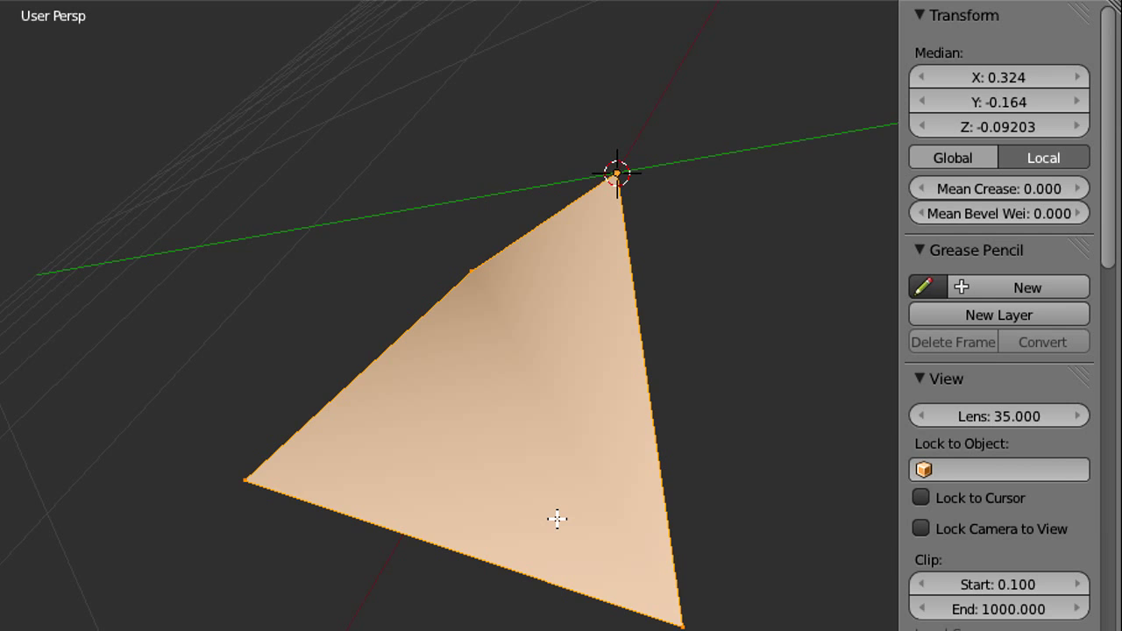
pyautogui.moveTo(524, 513); pyautogui.dragTo(503, 491, button='middle')
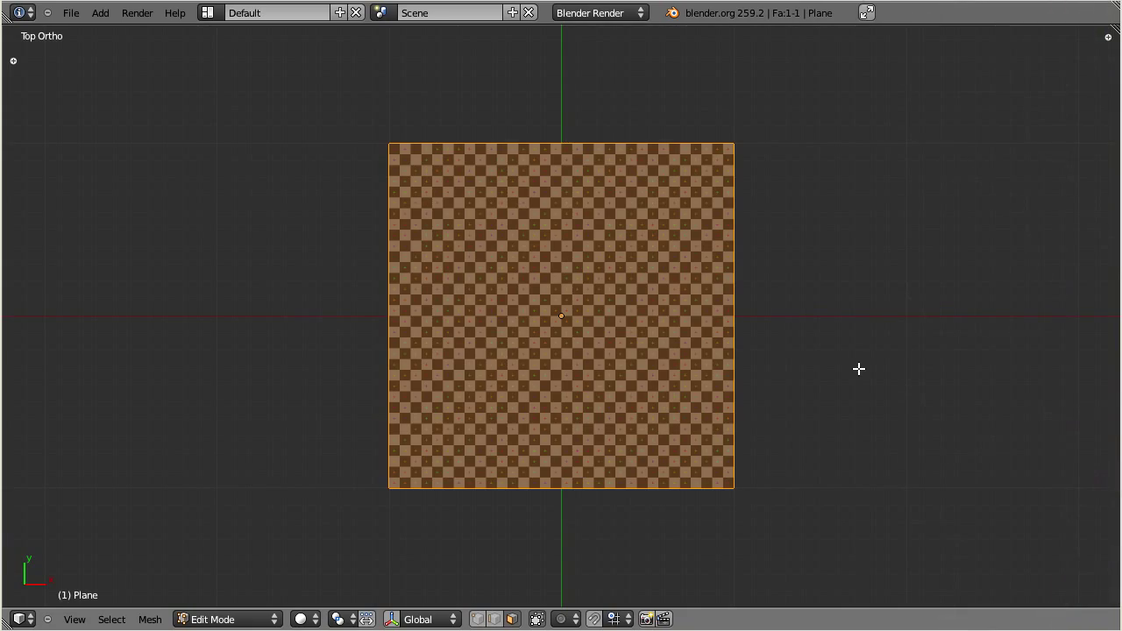
# Step: Orbit around the checkered plane to show its raised corner and diagonal two-triangle split
pyautogui.moveTo(858, 368); pyautogui.dragTo(808, 273, button='middle')
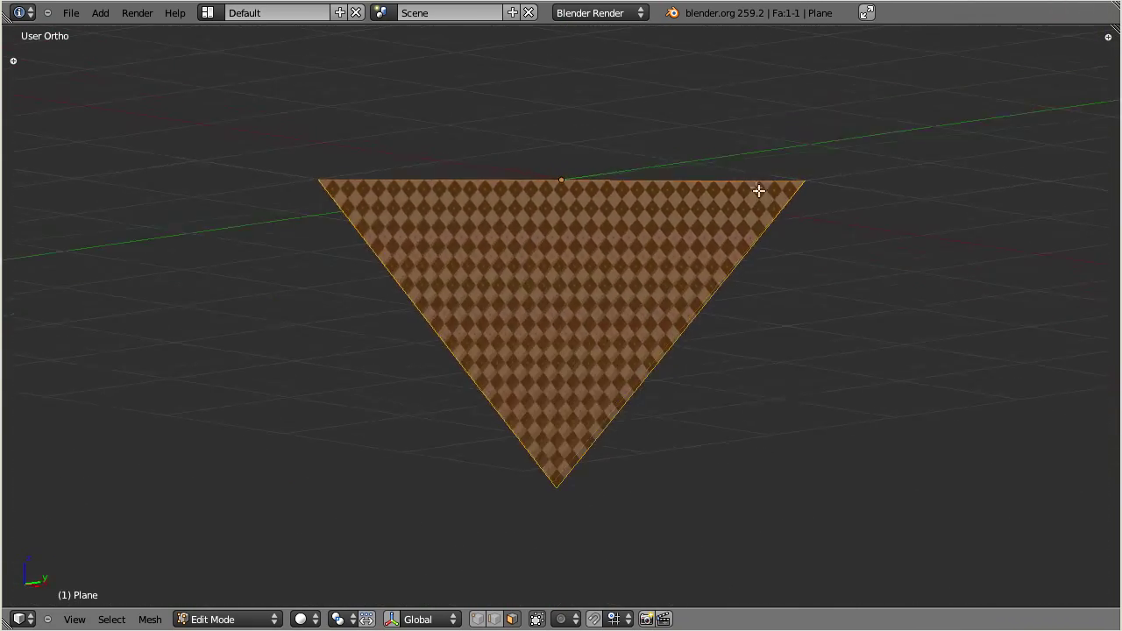
pyautogui.moveTo(758, 191); pyautogui.dragTo(720, 154, button='middle')
pyautogui.moveTo(543, 130); pyautogui.dragTo(395, 199, button='middle')
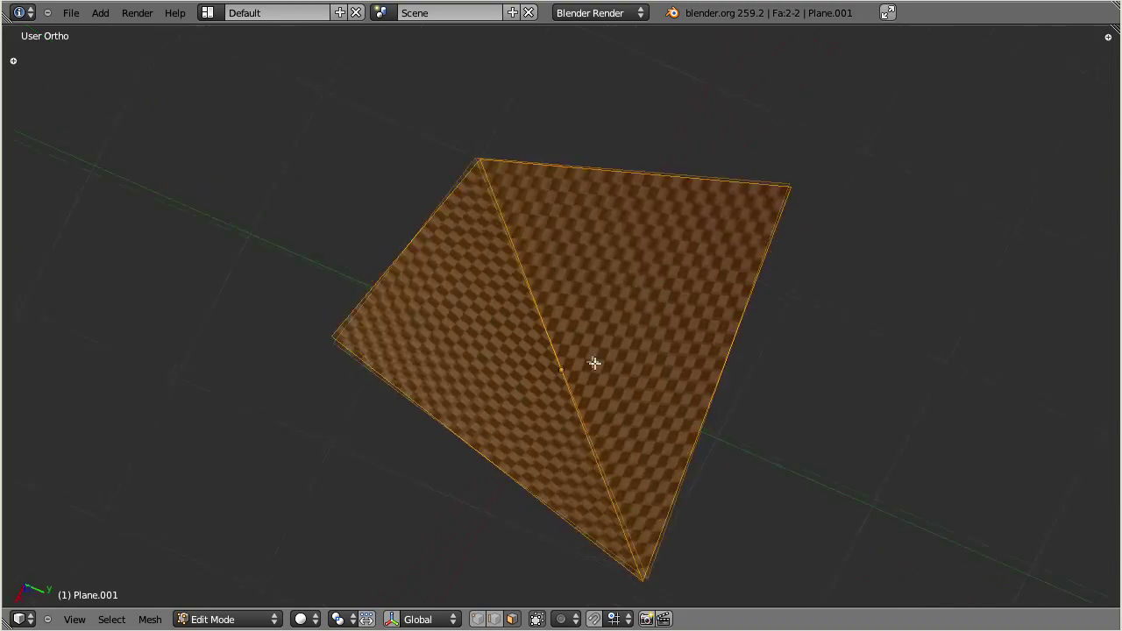
pyautogui.moveTo(526, 301); pyautogui.dragTo(634, 215, button='middle')
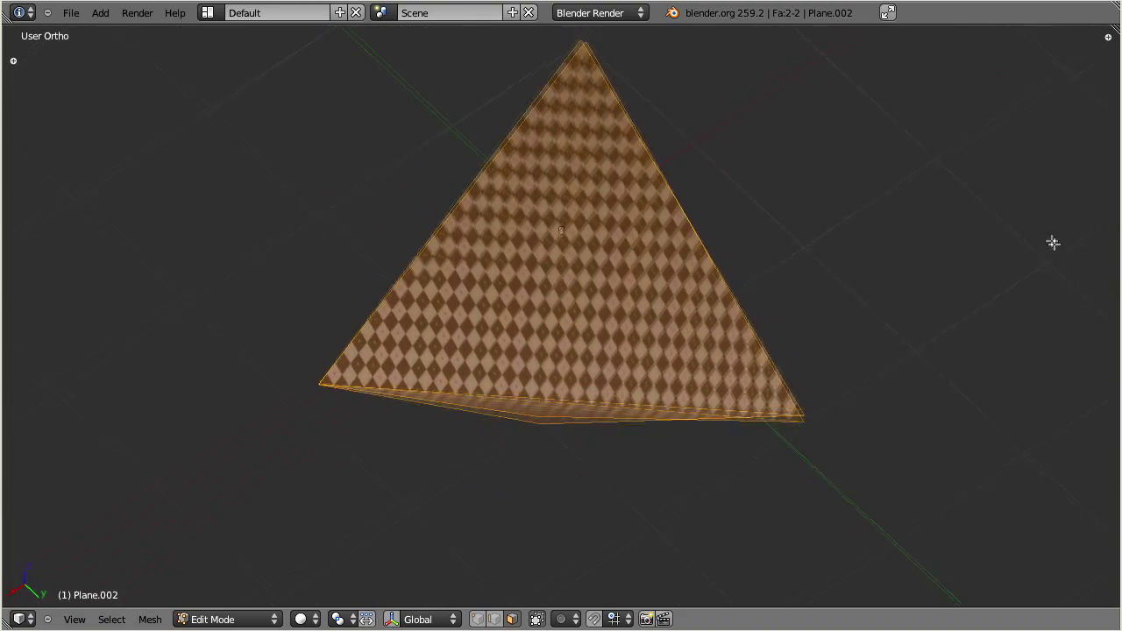
pyautogui.moveTo(1003, 215); pyautogui.dragTo(895, 331, button='middle')
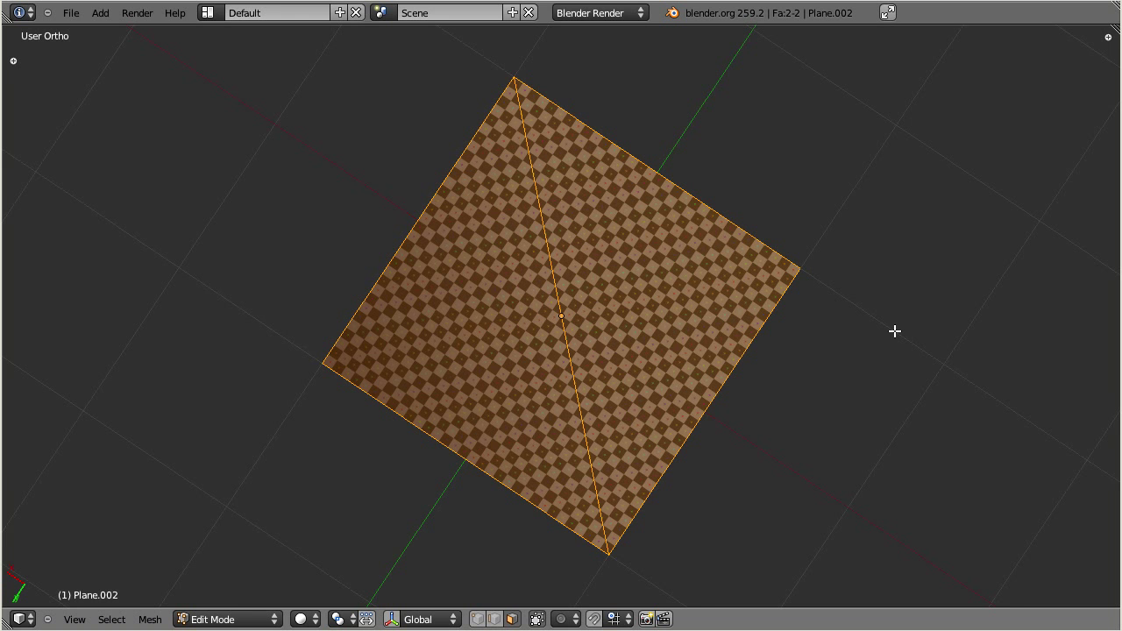
# Step: Return to Object Mode with everything in the scene deselected
pyautogui.press('Tab')
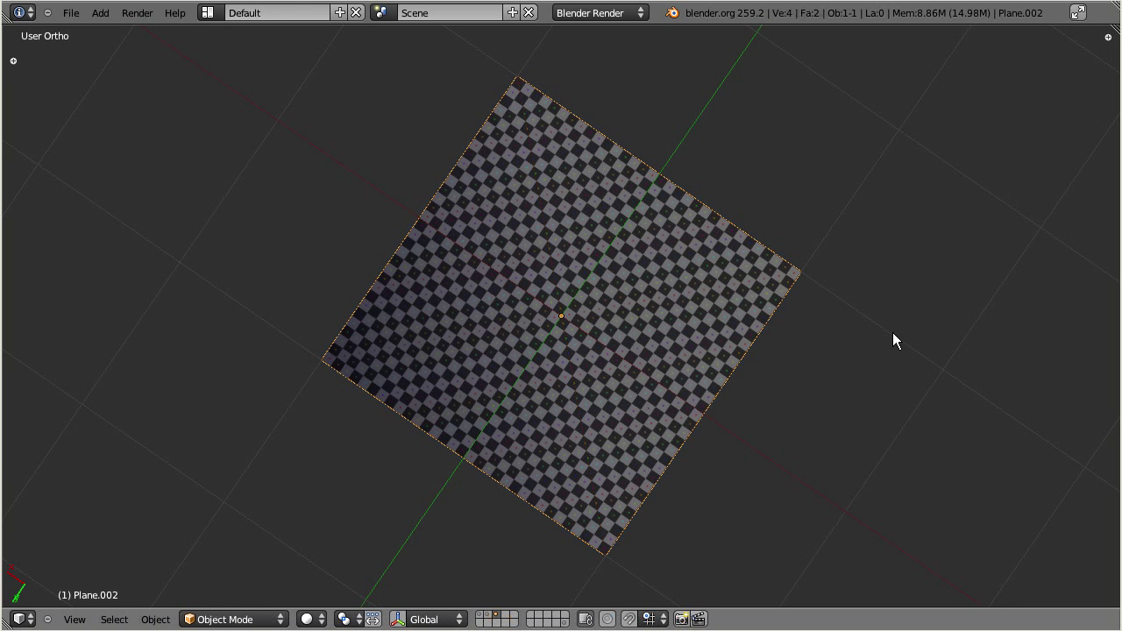
pyautogui.press('a')
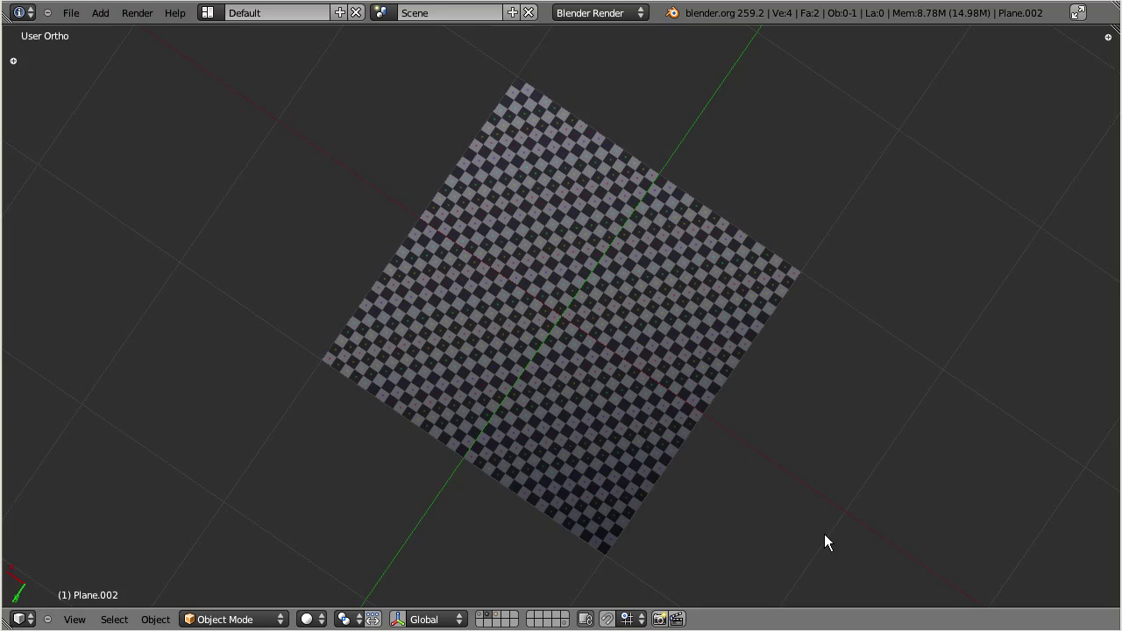
pyautogui.hotkey('alt', 'a')
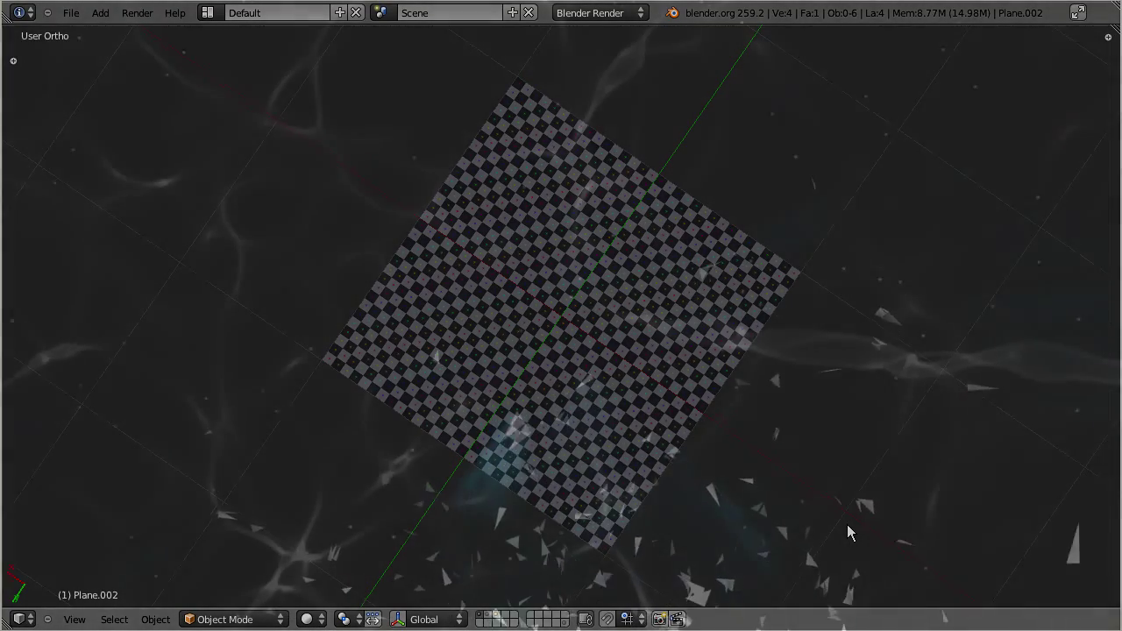